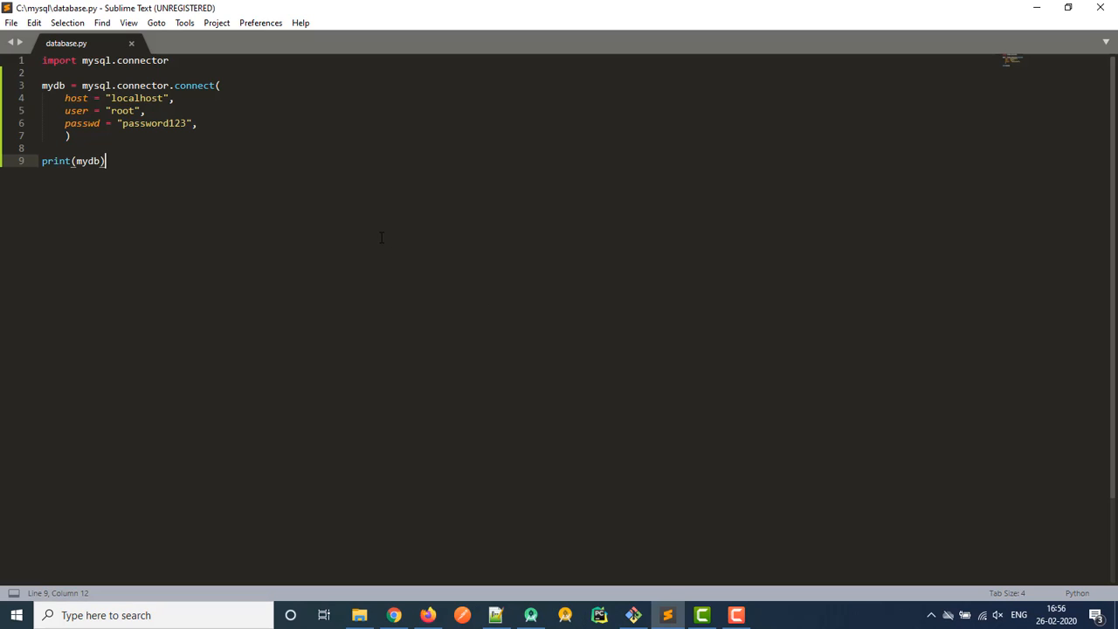
Review the mysql.connector connect script in database.py, then bring up Windows search
click(207, 145)
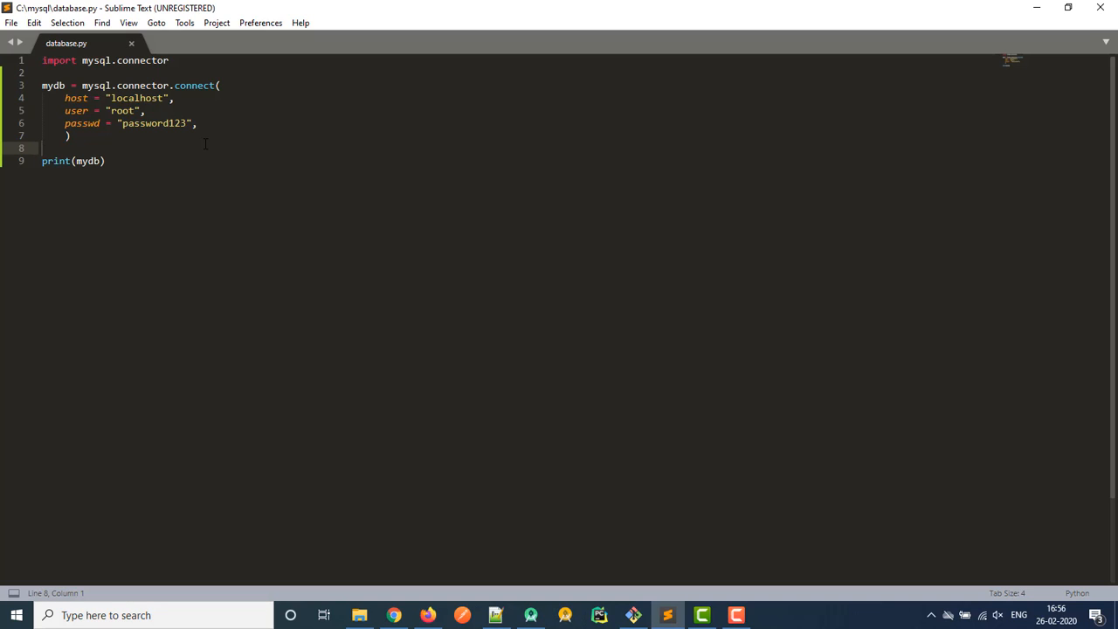
key(ctrl+End)
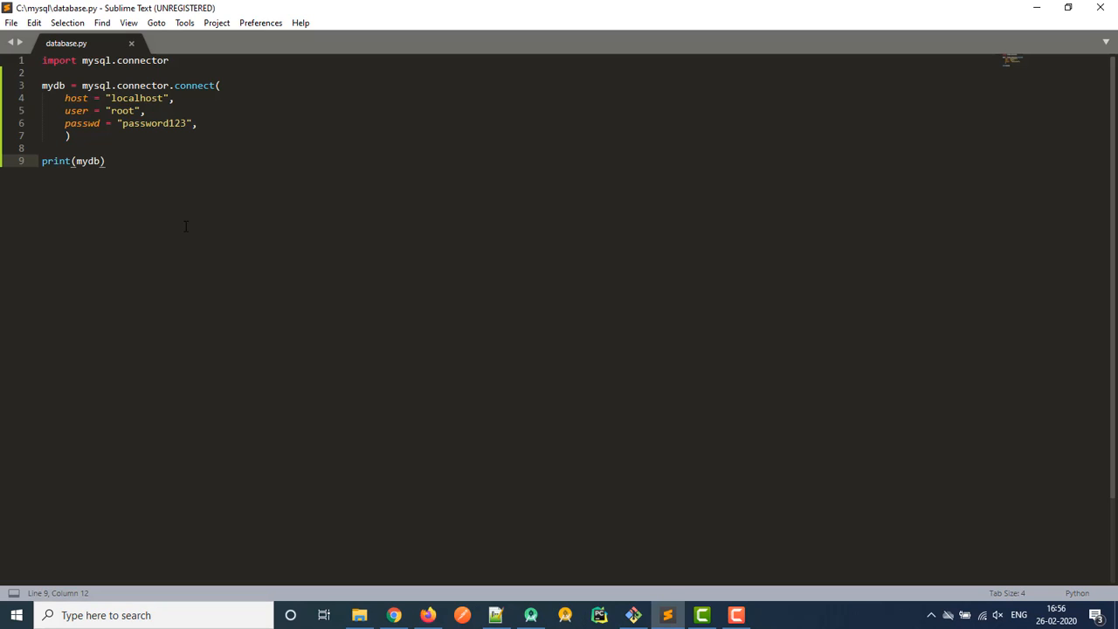
click(155, 615)
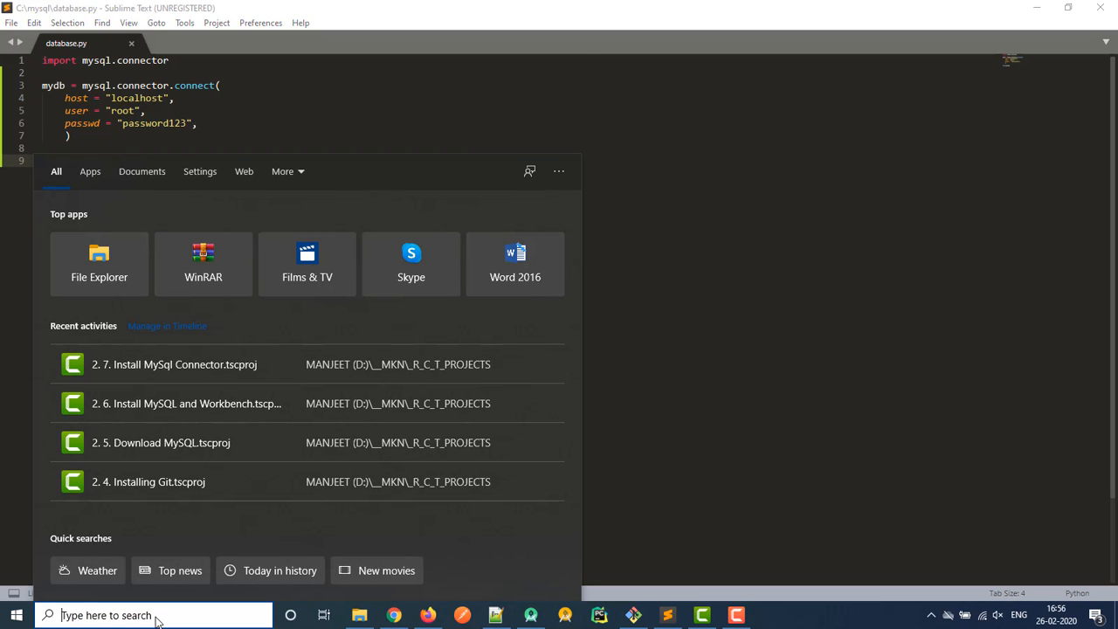
Search for mysql and launch MySQL Workbench 8.0 CE
text(mysql)
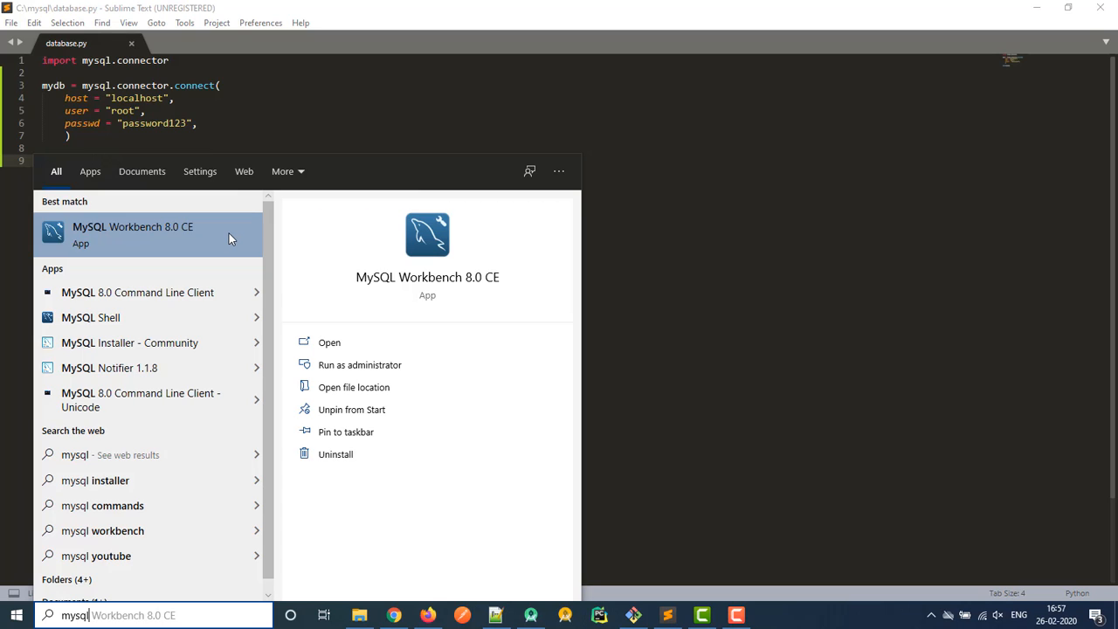
click(229, 233)
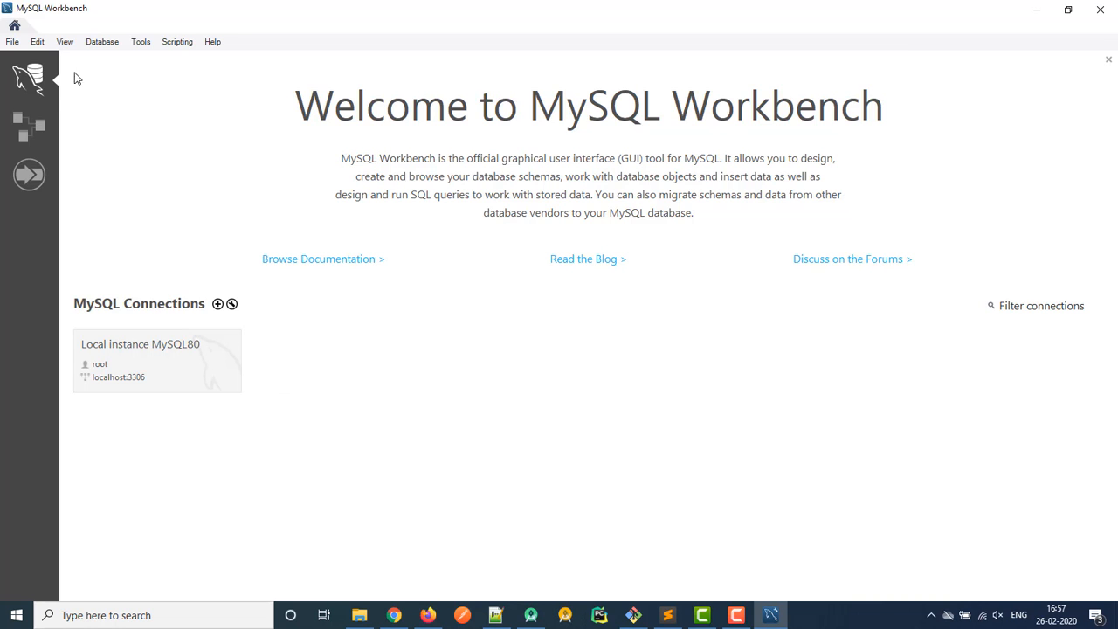
Open the Local instance MySQL80 connection and select the world schema in the Schemas Navigator
click(143, 351)
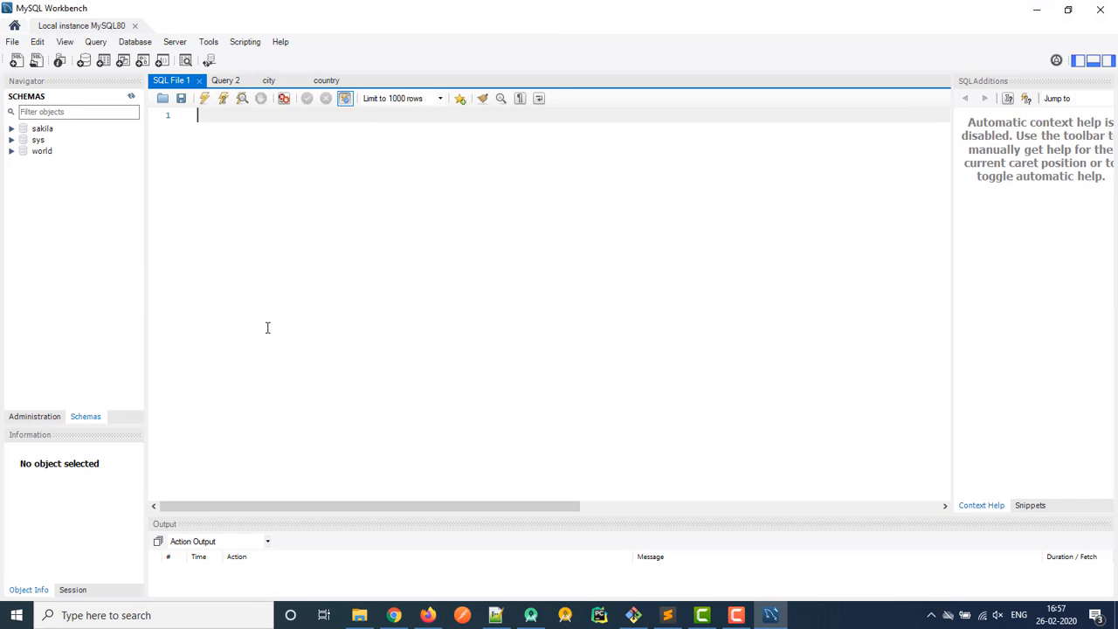
click(35, 416)
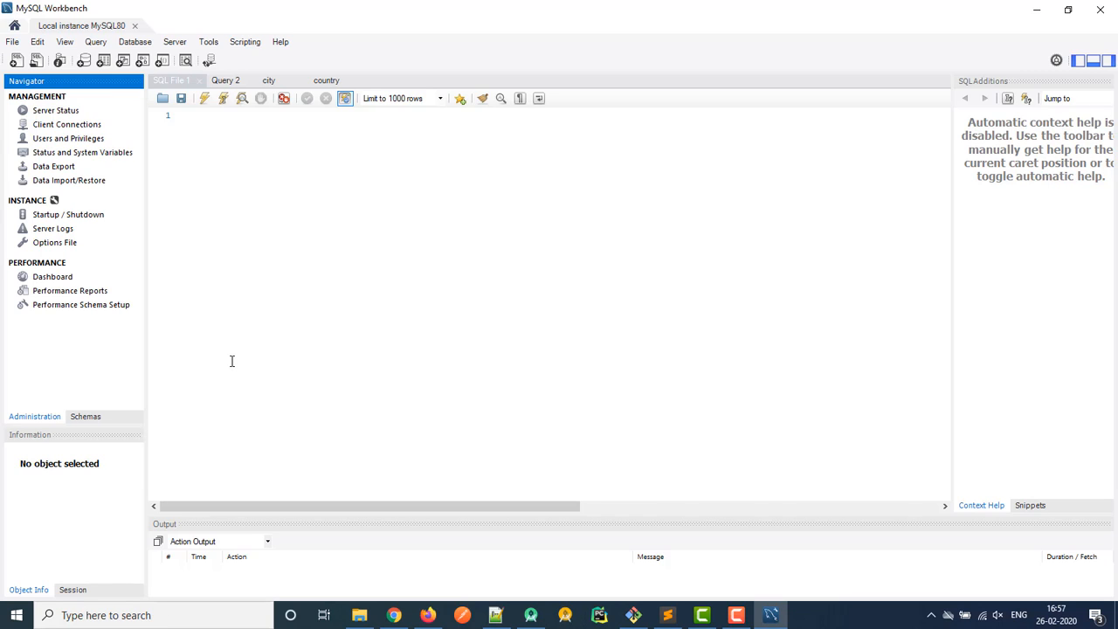
click(85, 418)
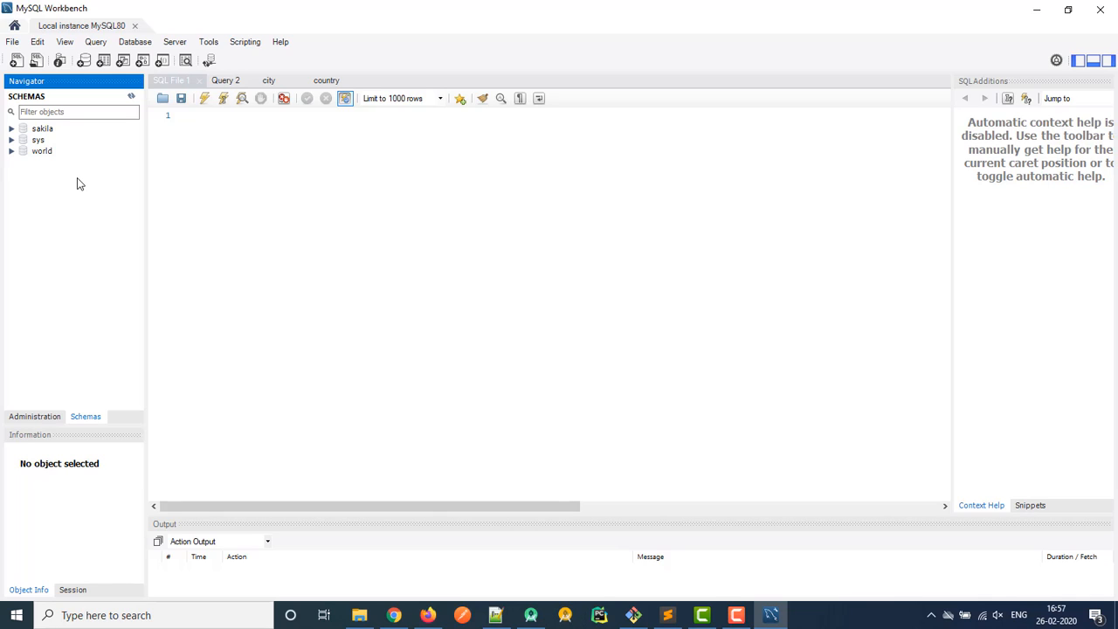
click(39, 152)
click(51, 129)
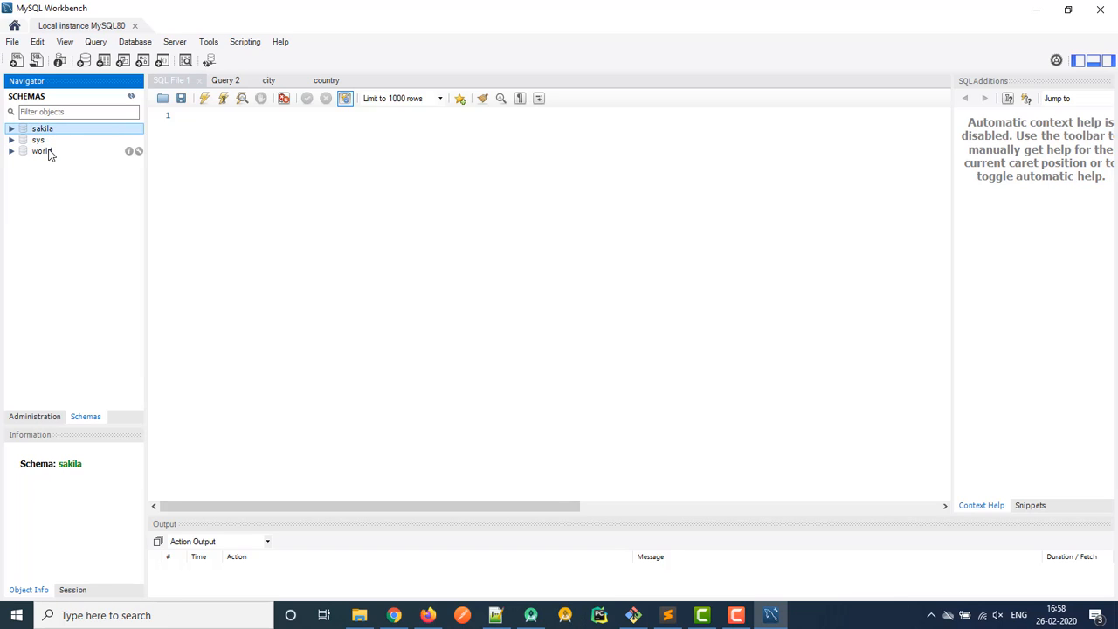
click(48, 153)
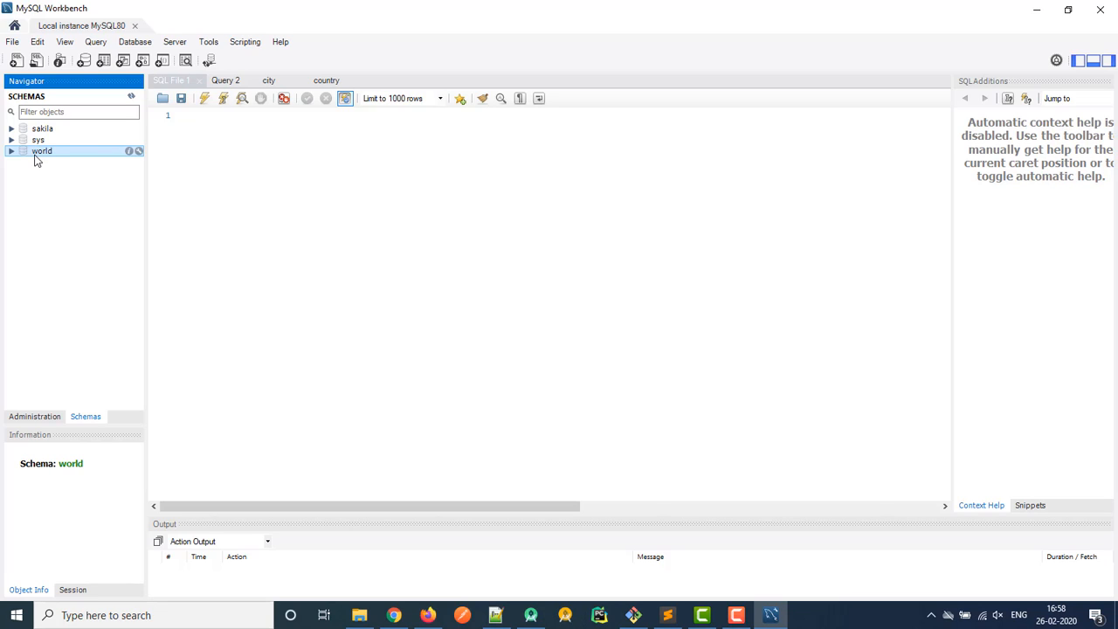
Expand world > Tables > city > Columns and insert the Name column into SQL File 1
click(13, 153)
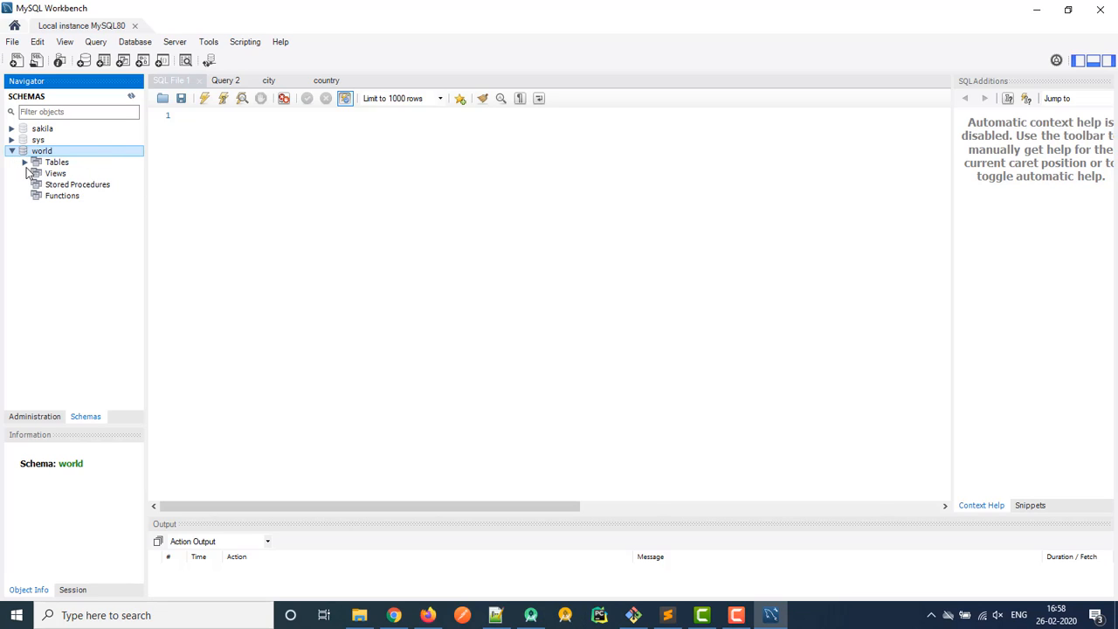
click(25, 163)
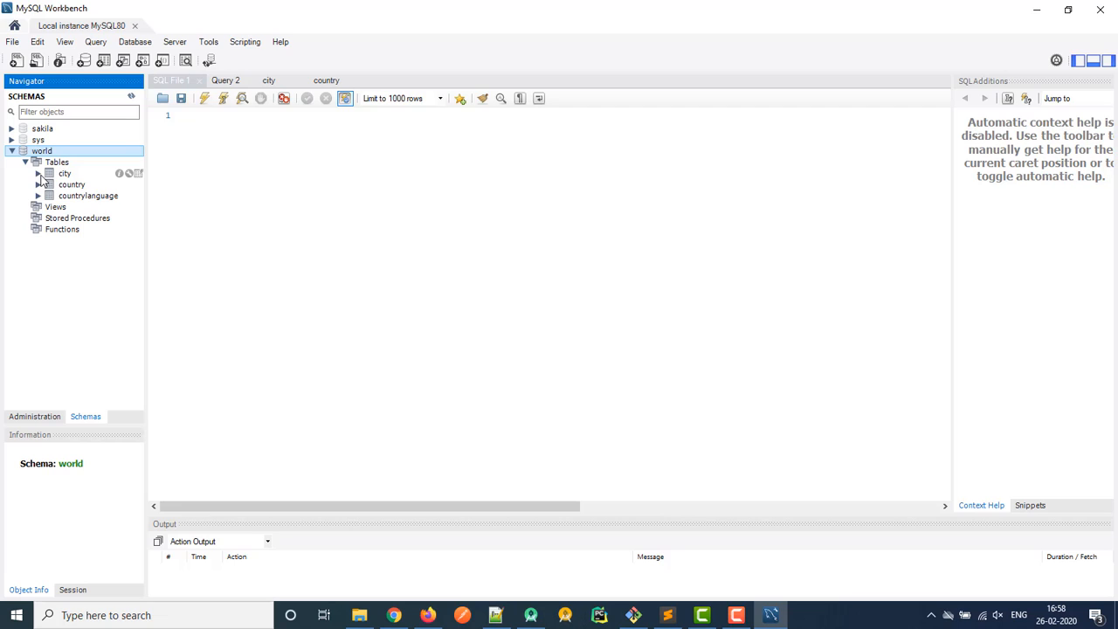
click(39, 175)
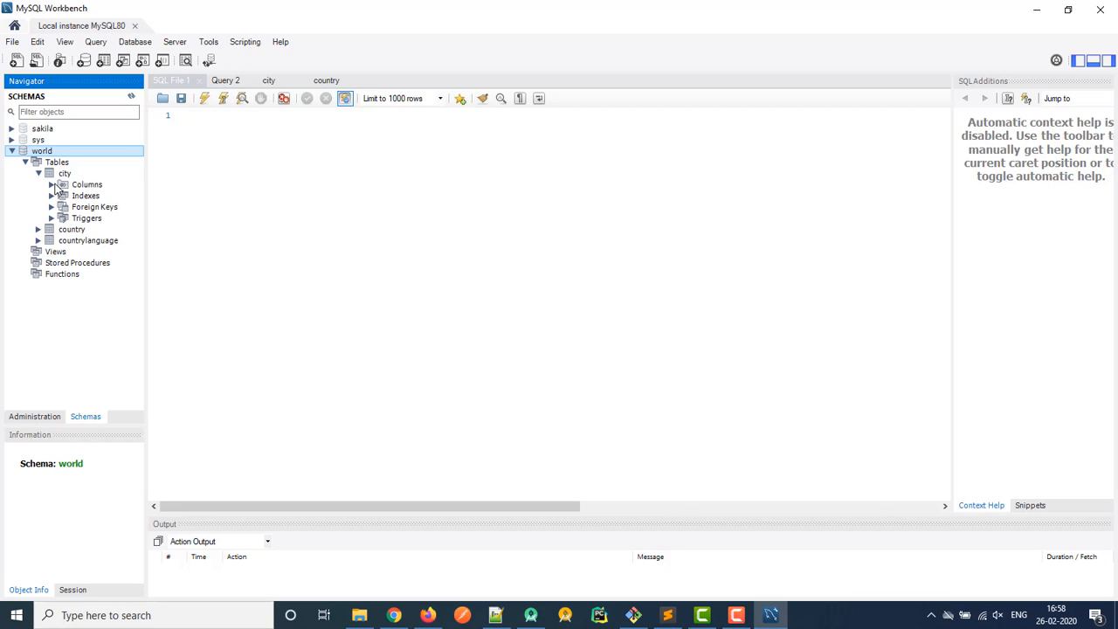
click(52, 184)
click(100, 207)
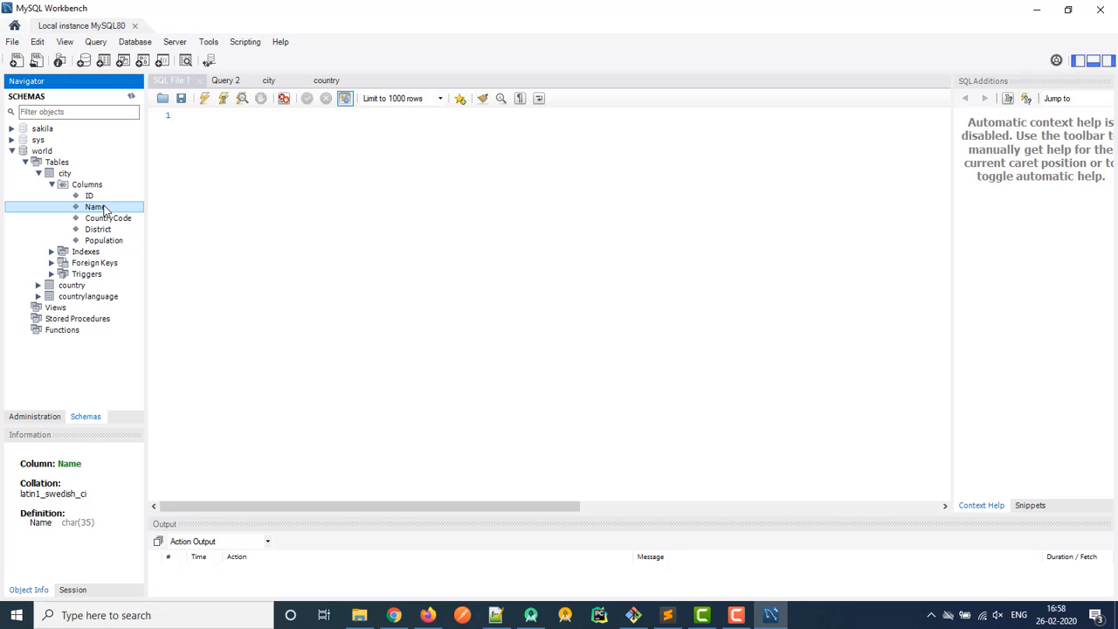
double_click(109, 208)
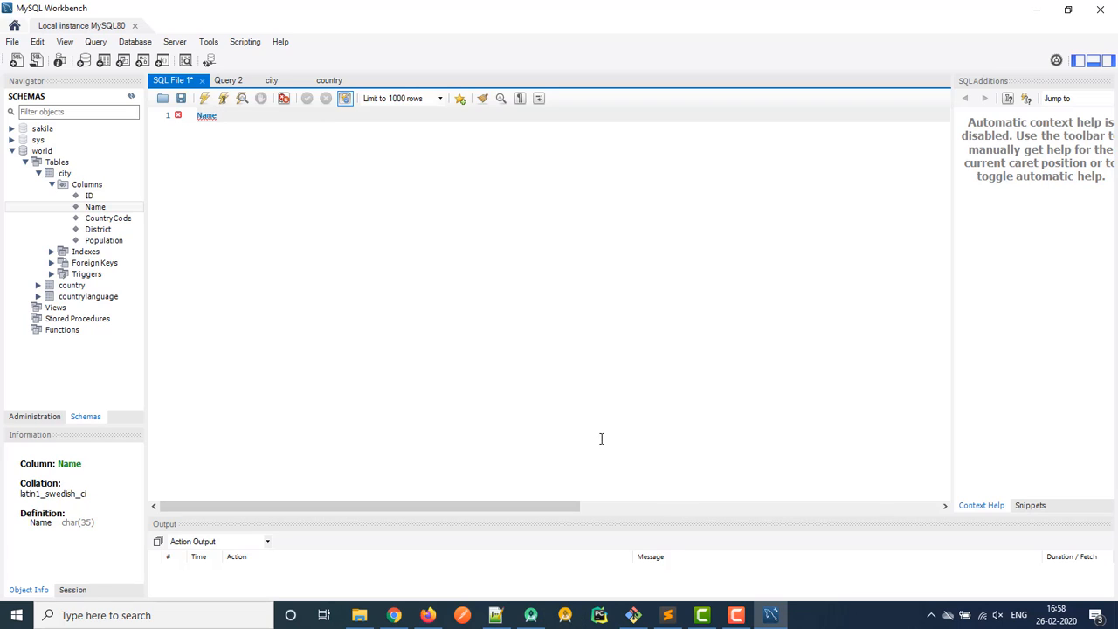
Run the lone Name as a query and inspect the resulting Error Code 1064
drag(617, 515, 618, 498)
click(396, 278)
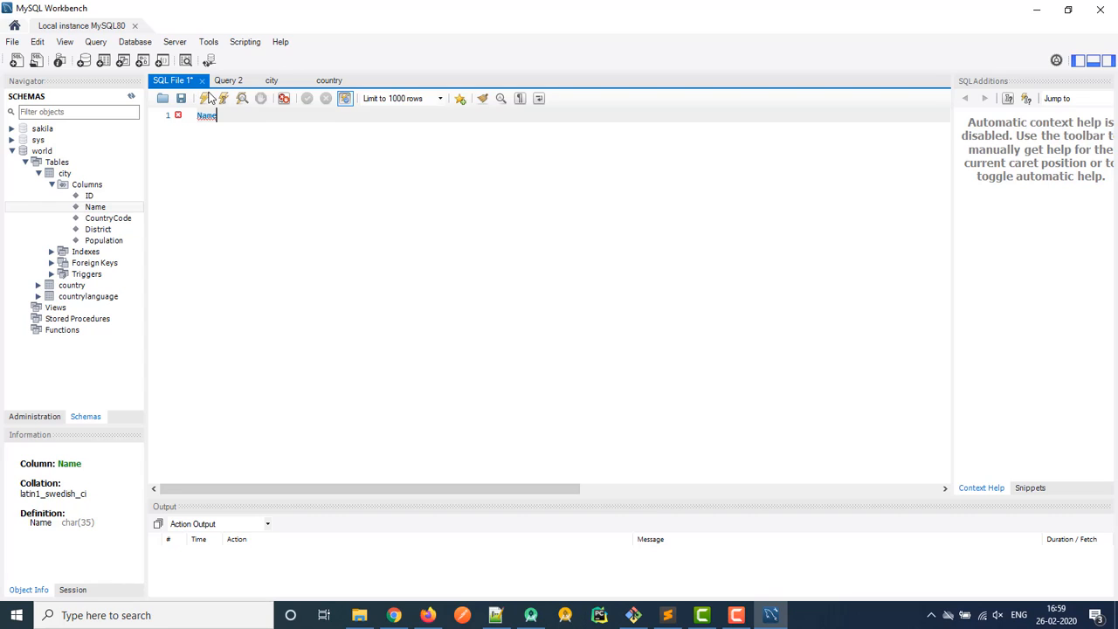
click(205, 99)
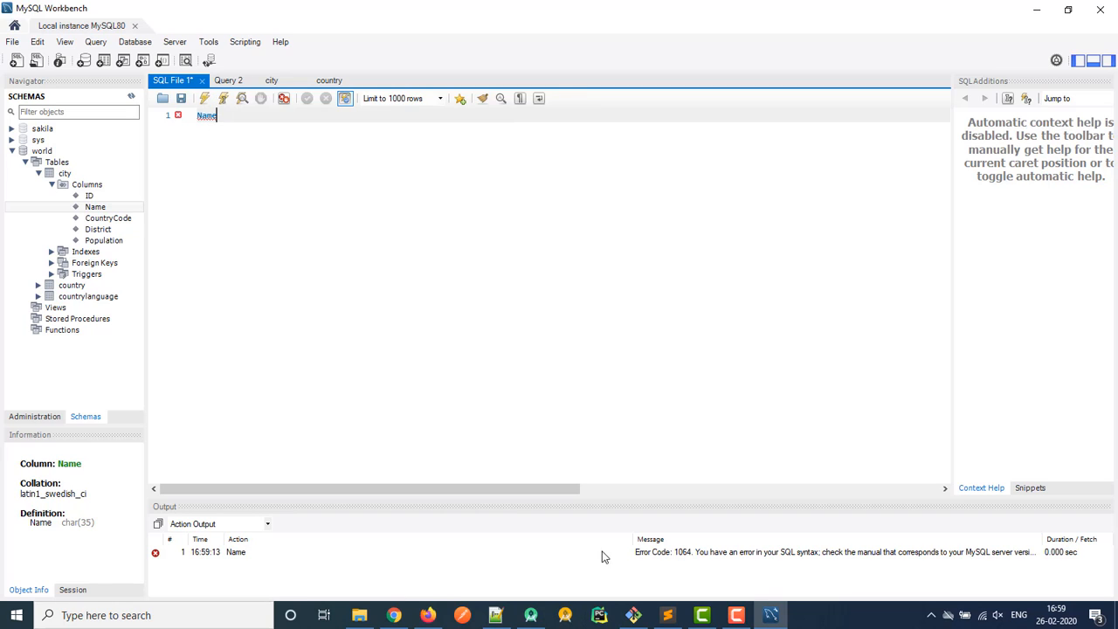
click(725, 555)
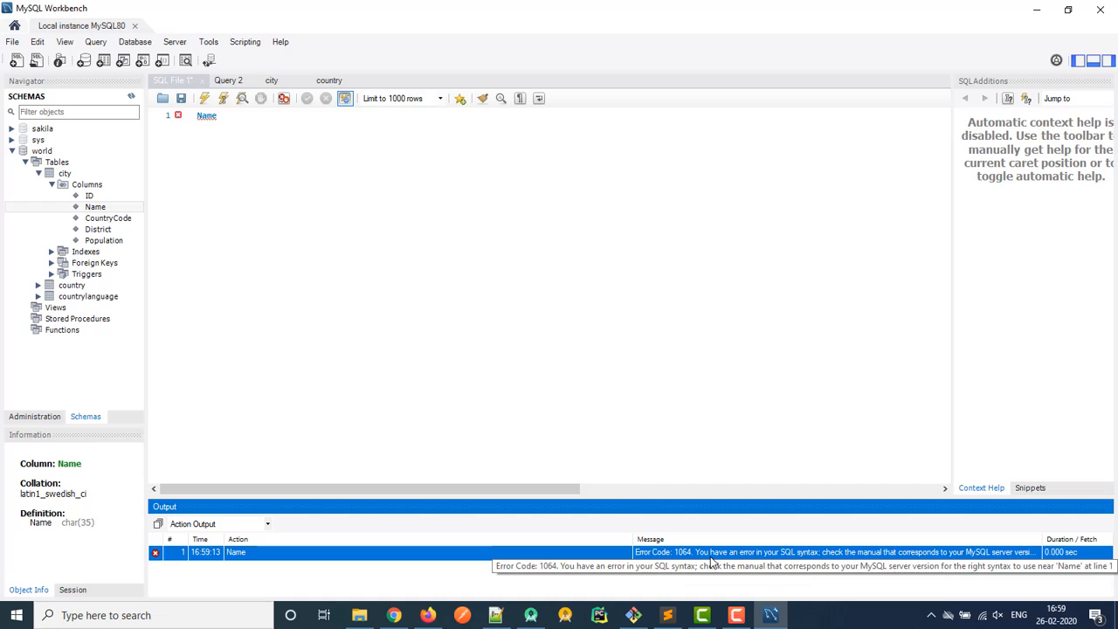
Clear all text from the SQL File 1 editor
click(350, 232)
key(ctrl+a)
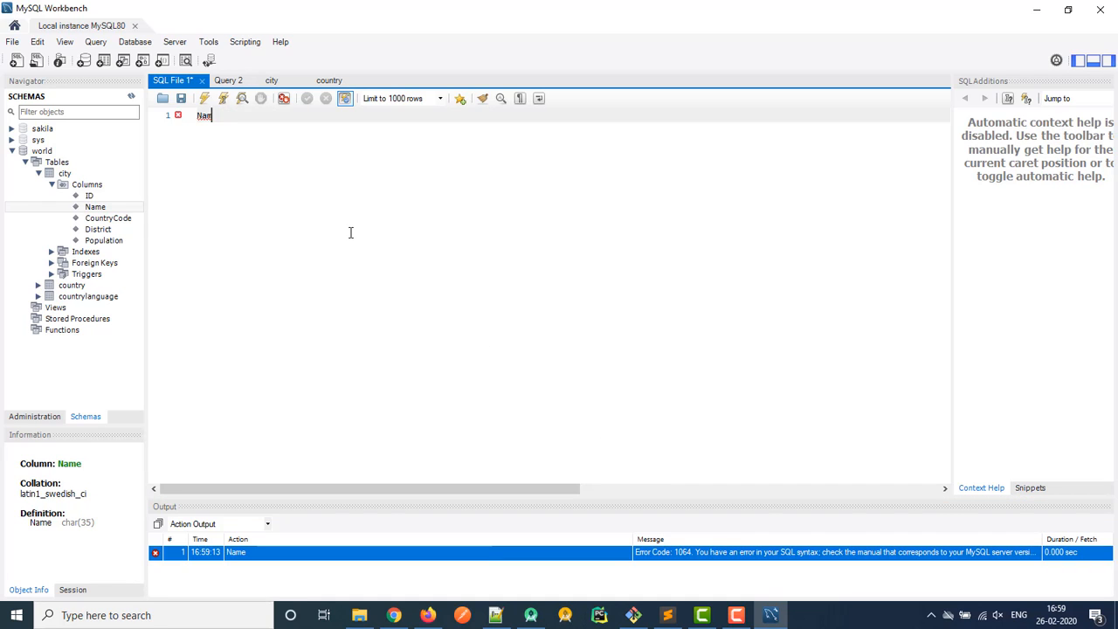
key(BackSpace)
Query the city table's Name column for up to 1000 rows and browse the results
right_click(88, 210)
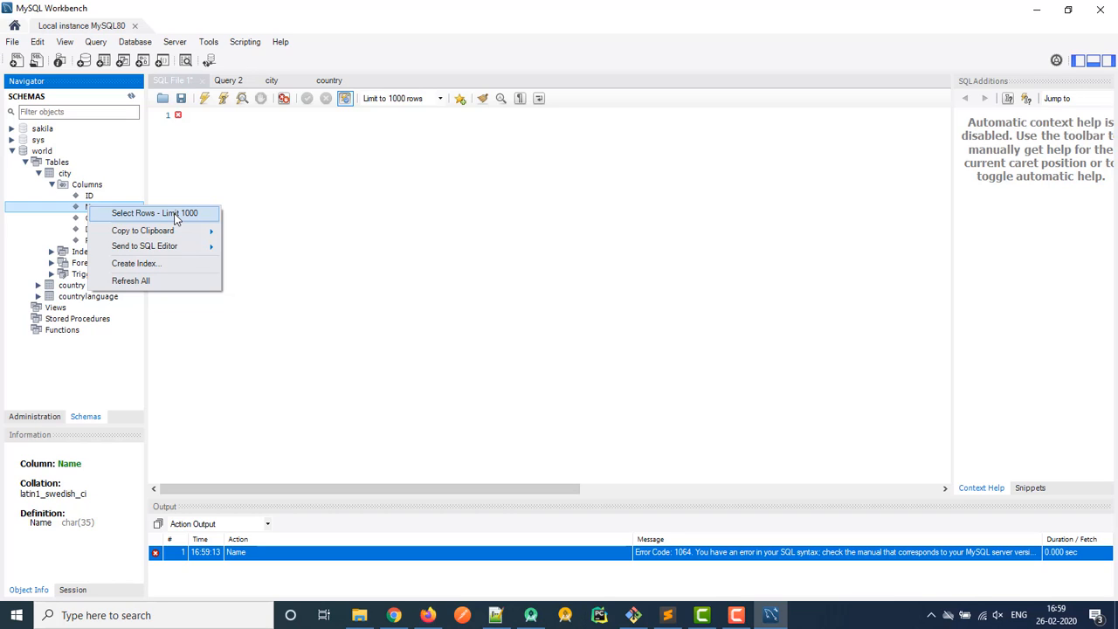
click(174, 213)
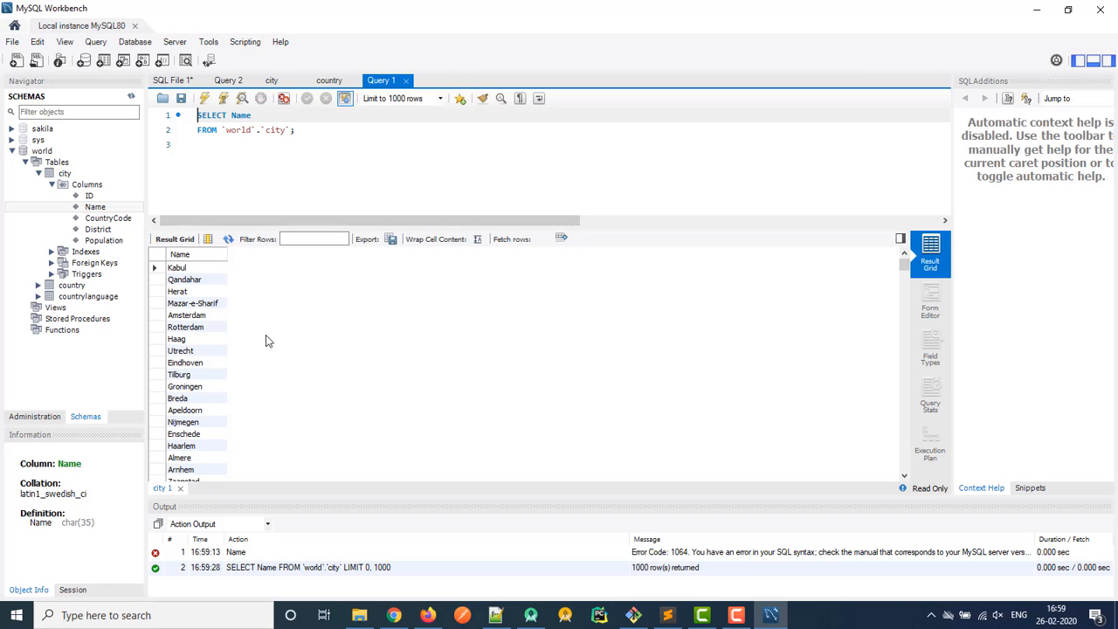
scroll(267, 341, down, 4)
scroll(279, 353, down, 1)
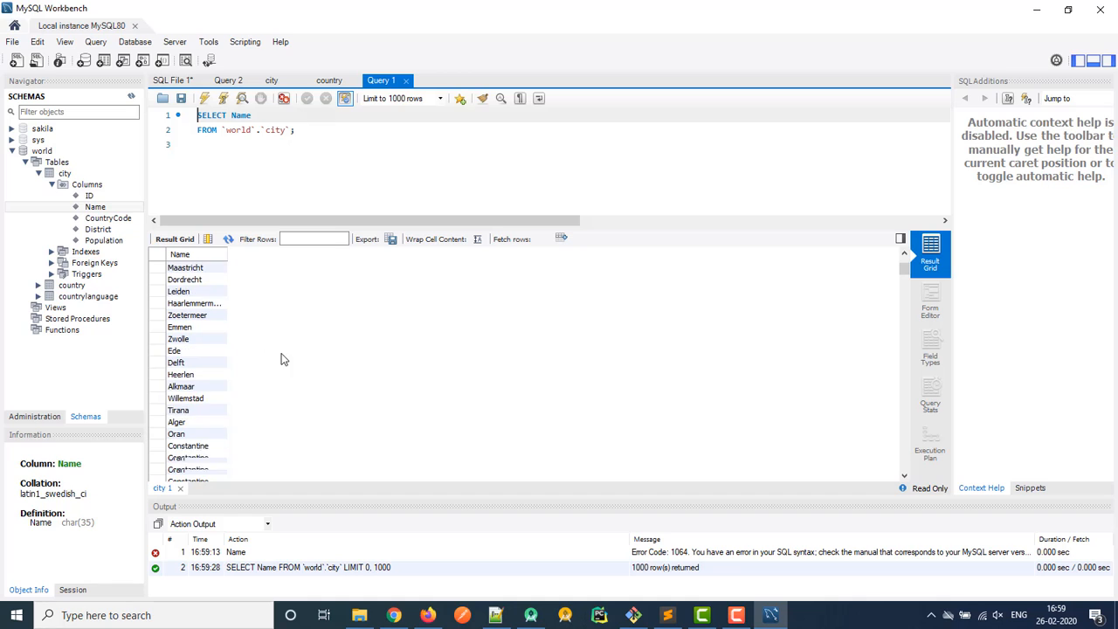
scroll(271, 351, down, 1)
click(212, 316)
click(231, 362)
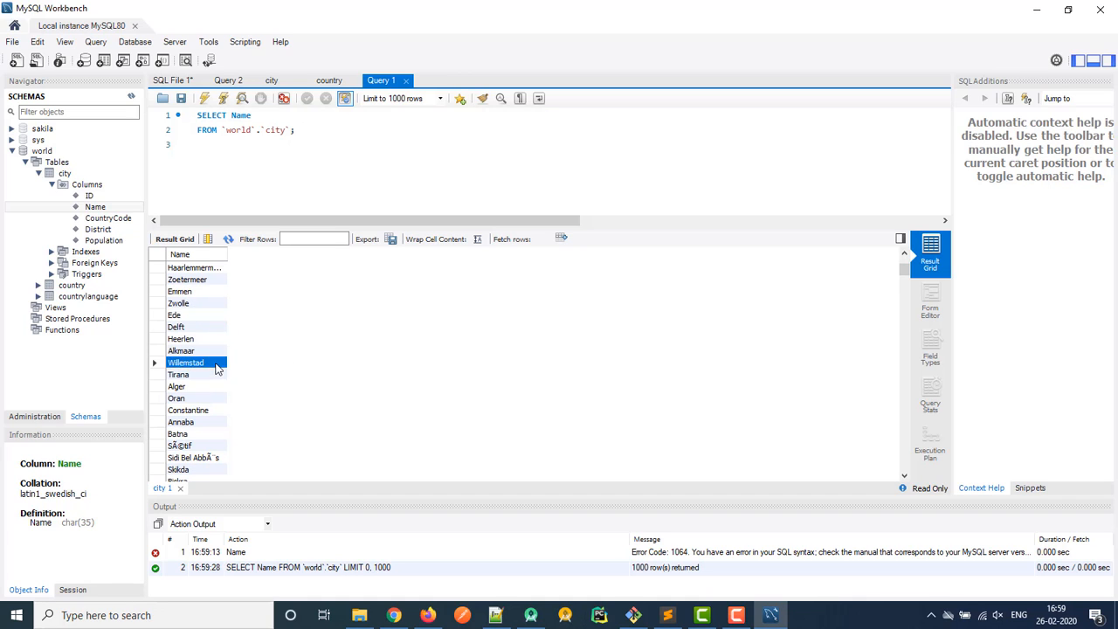
Scroll through the city names and drag the Name column wider so full names fit
scroll(245, 367, down, 6)
scroll(320, 363, down, 10)
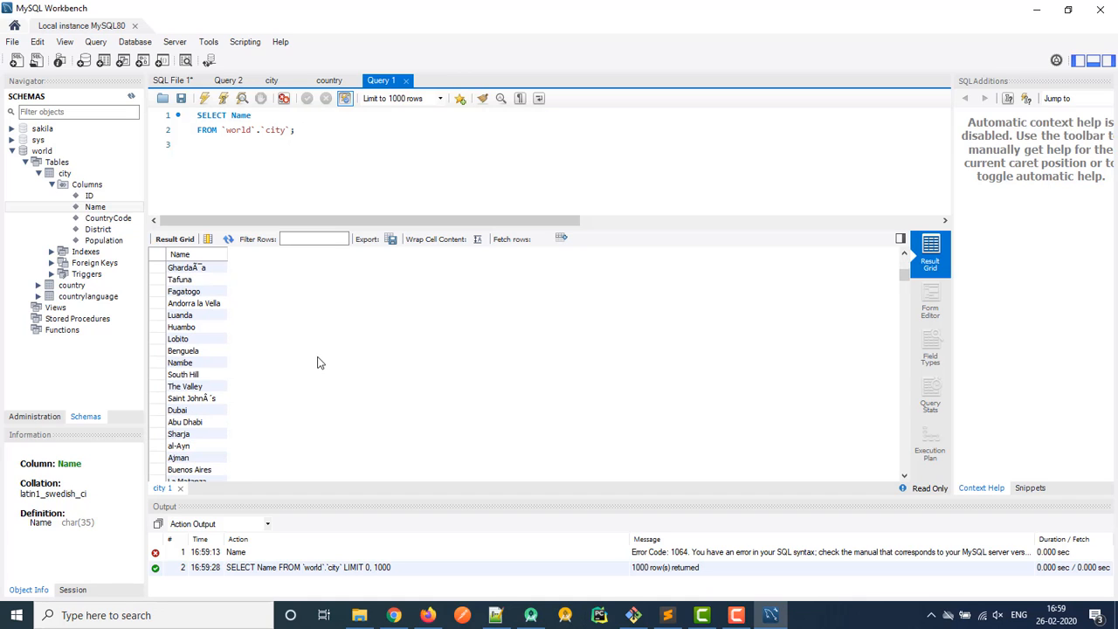
scroll(320, 362, down, 4)
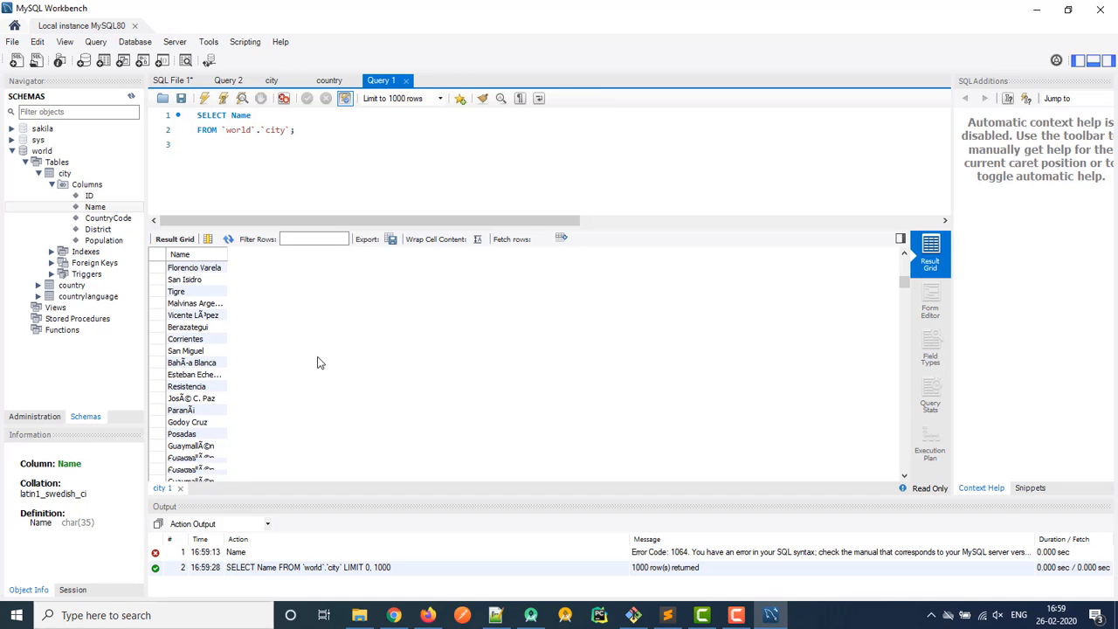
scroll(319, 363, down, 1)
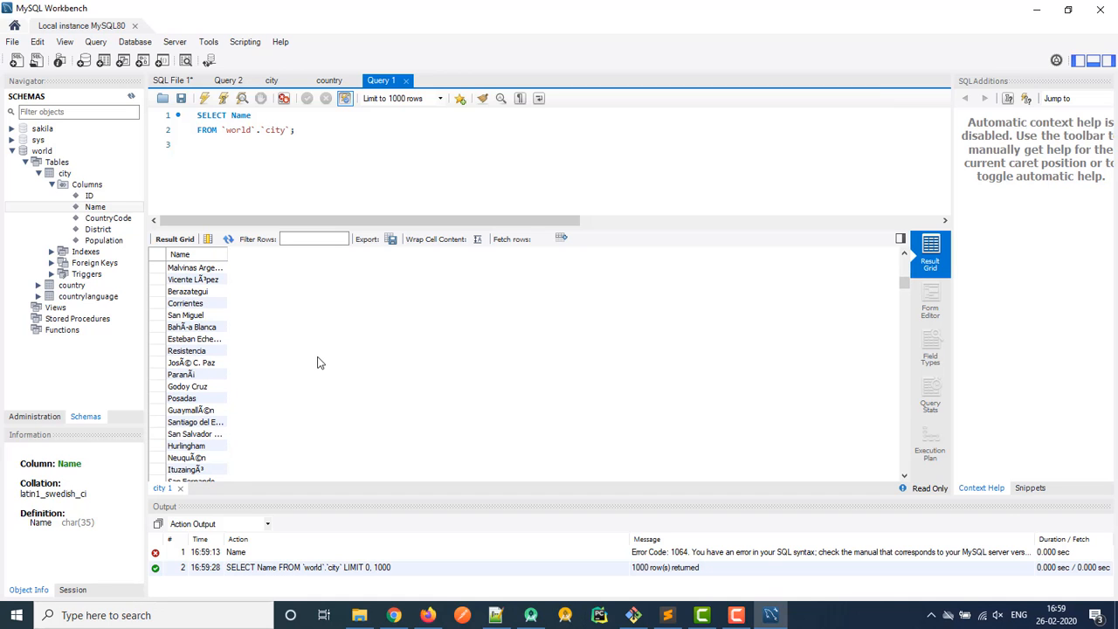
scroll(320, 362, up, 20)
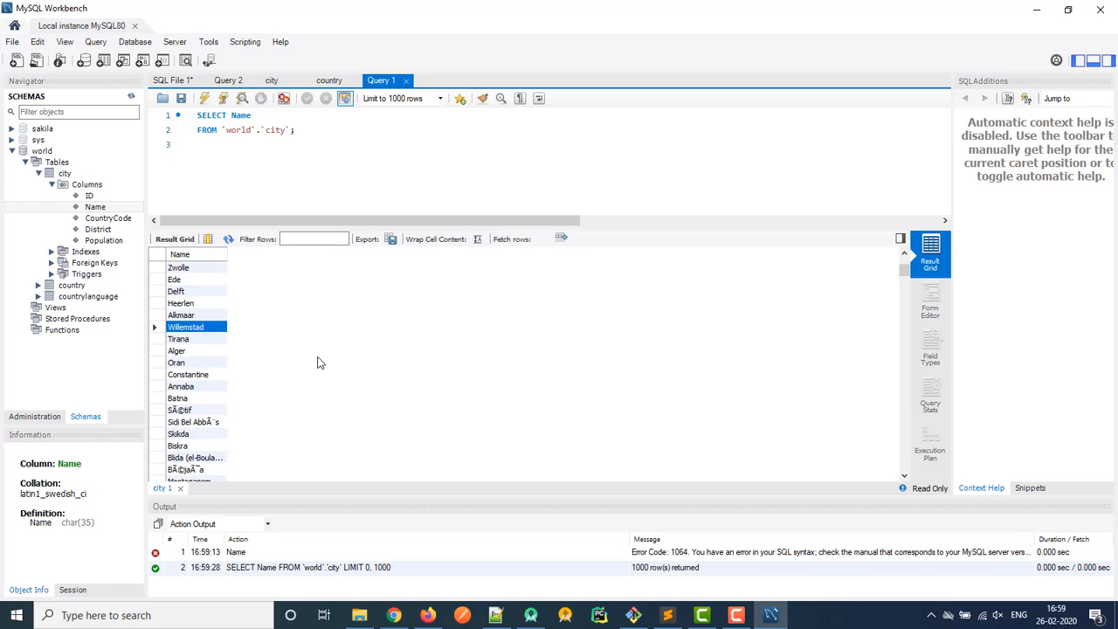
scroll(320, 362, up, 9)
scroll(320, 363, down, 1)
scroll(319, 362, up, 1)
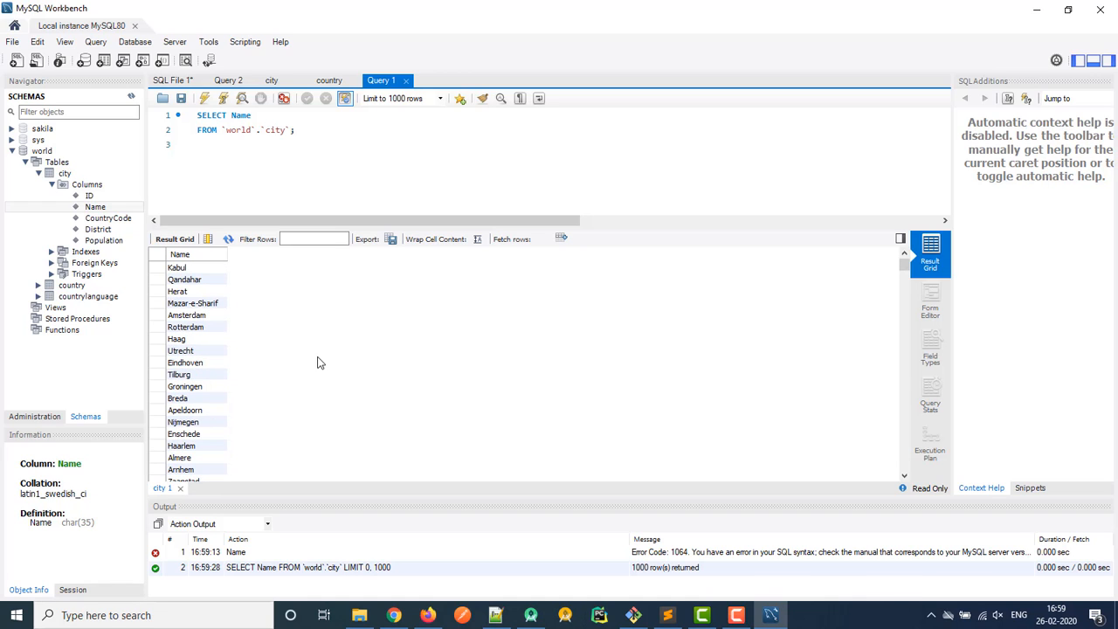
click(213, 269)
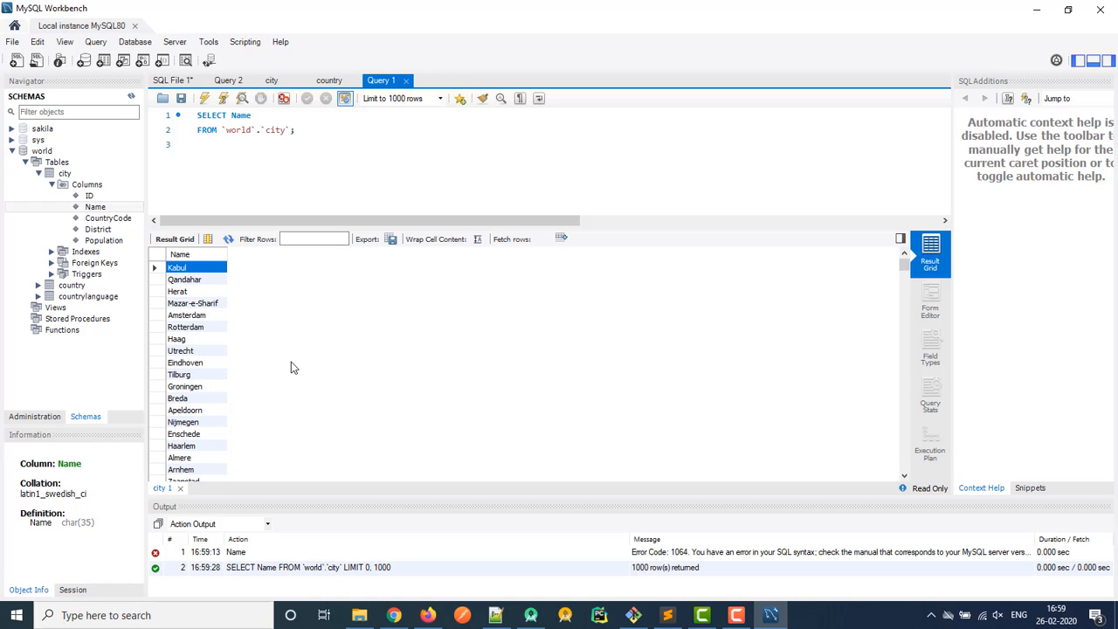
scroll(320, 369, down, 20)
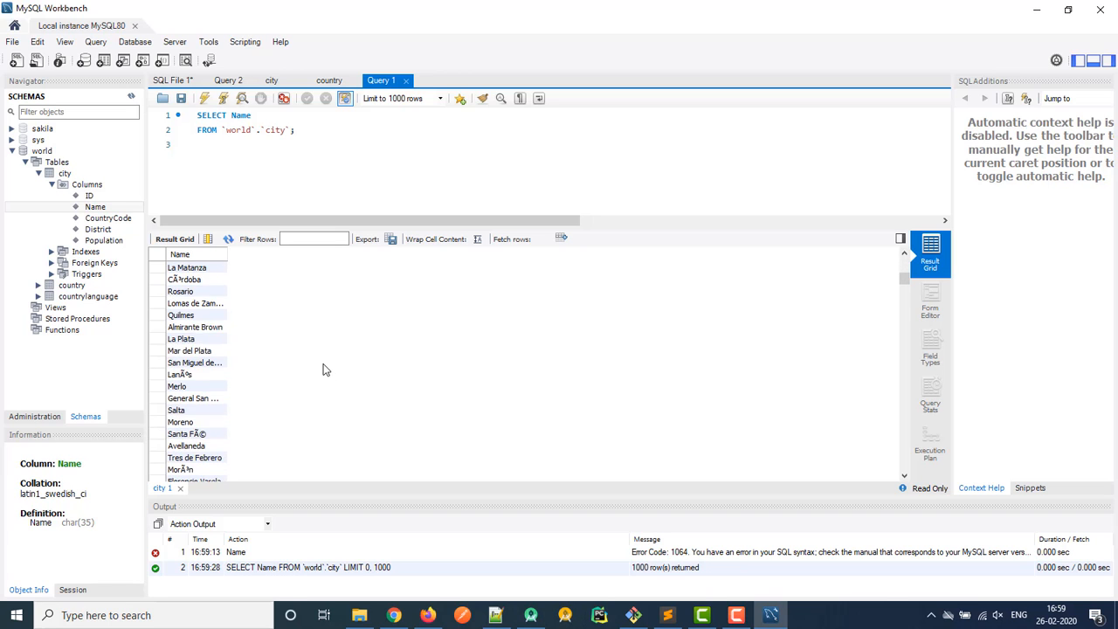
scroll(323, 370, down, 20)
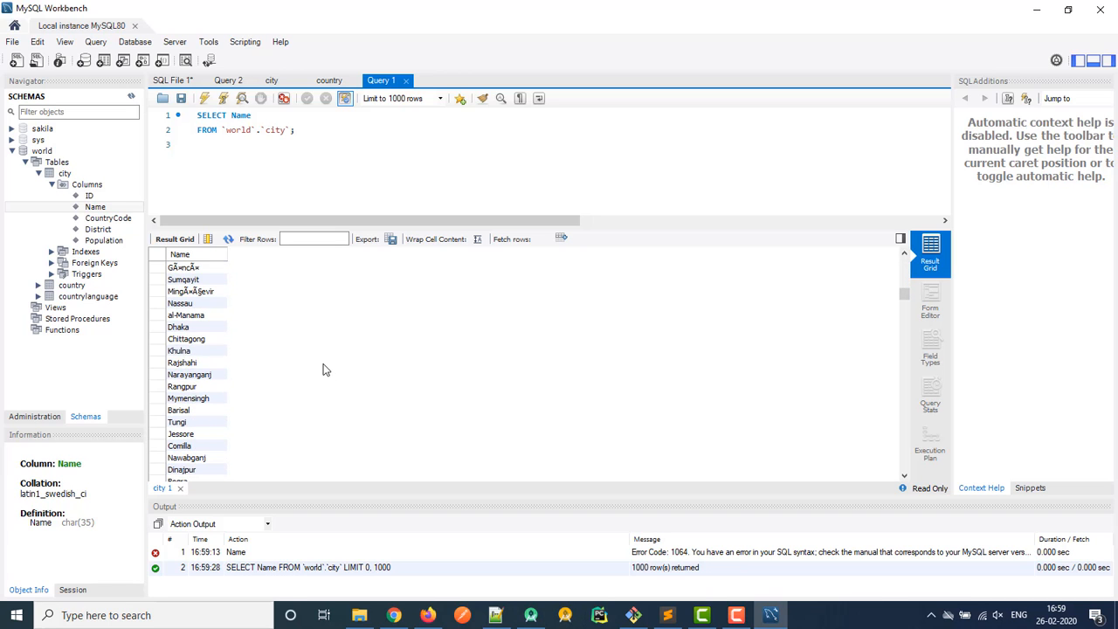
scroll(322, 370, down, 20)
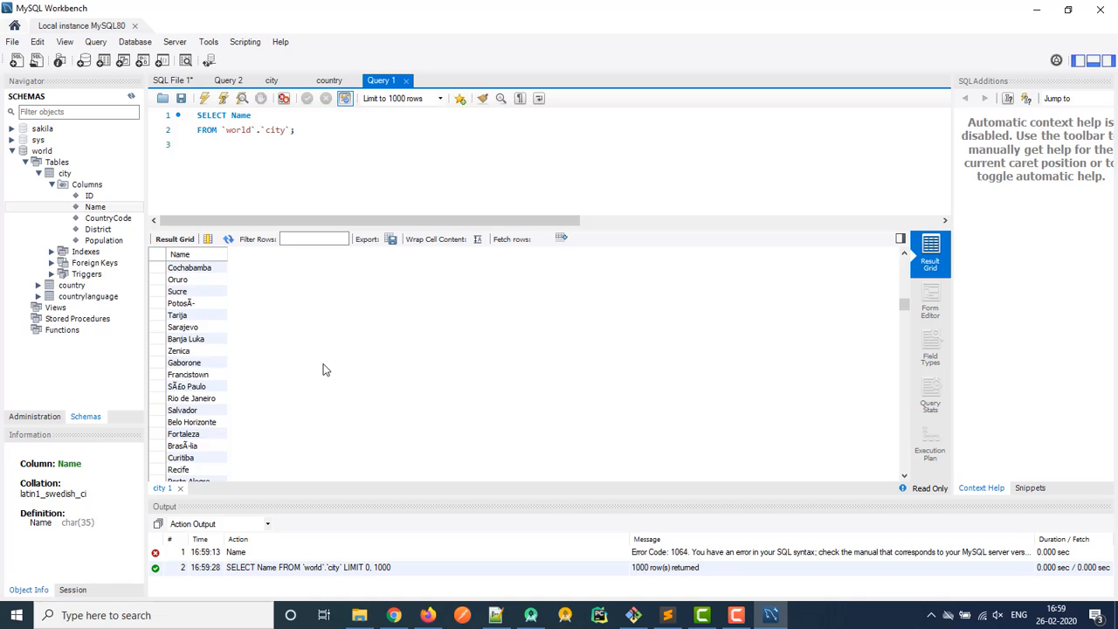
scroll(322, 369, down, 7)
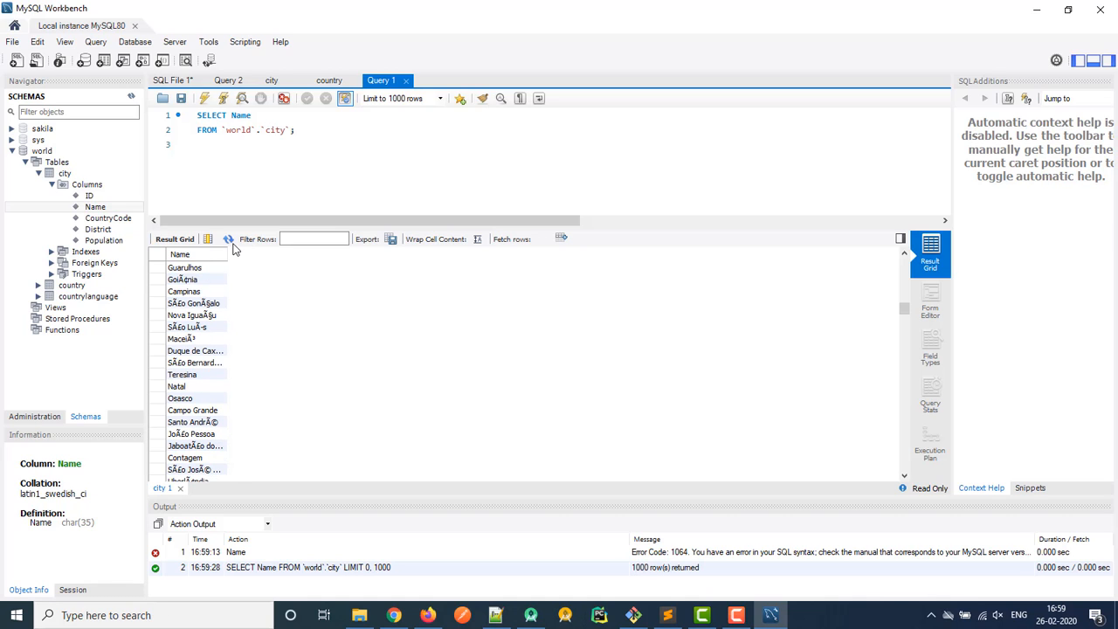
drag(229, 256, 291, 255)
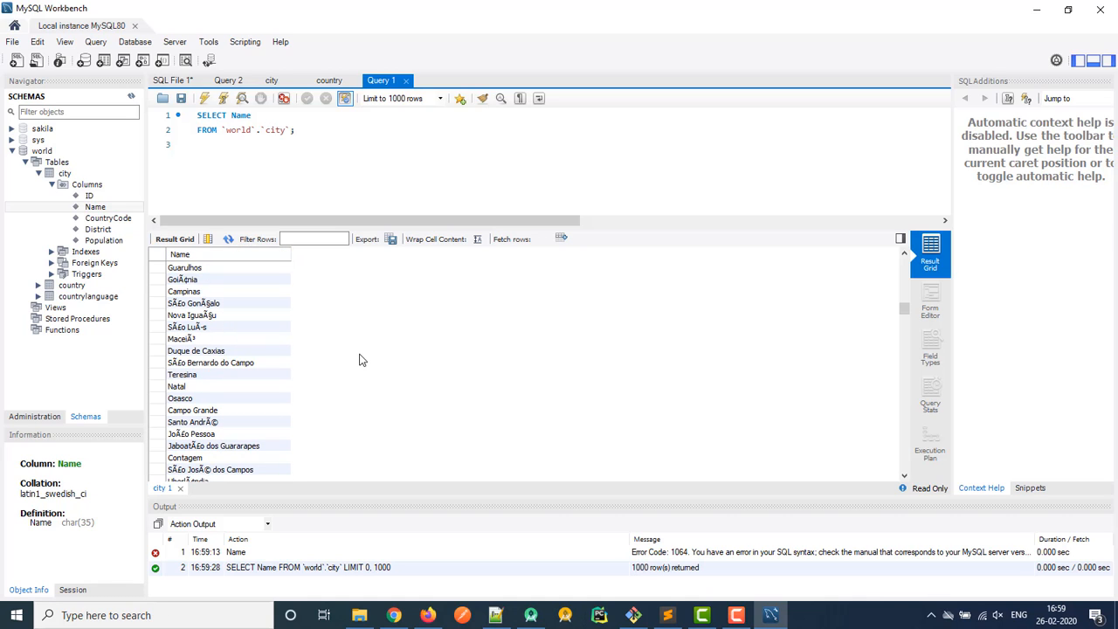
scroll(256, 441, down, 1)
scroll(256, 441, down, 5)
scroll(274, 437, up, 20)
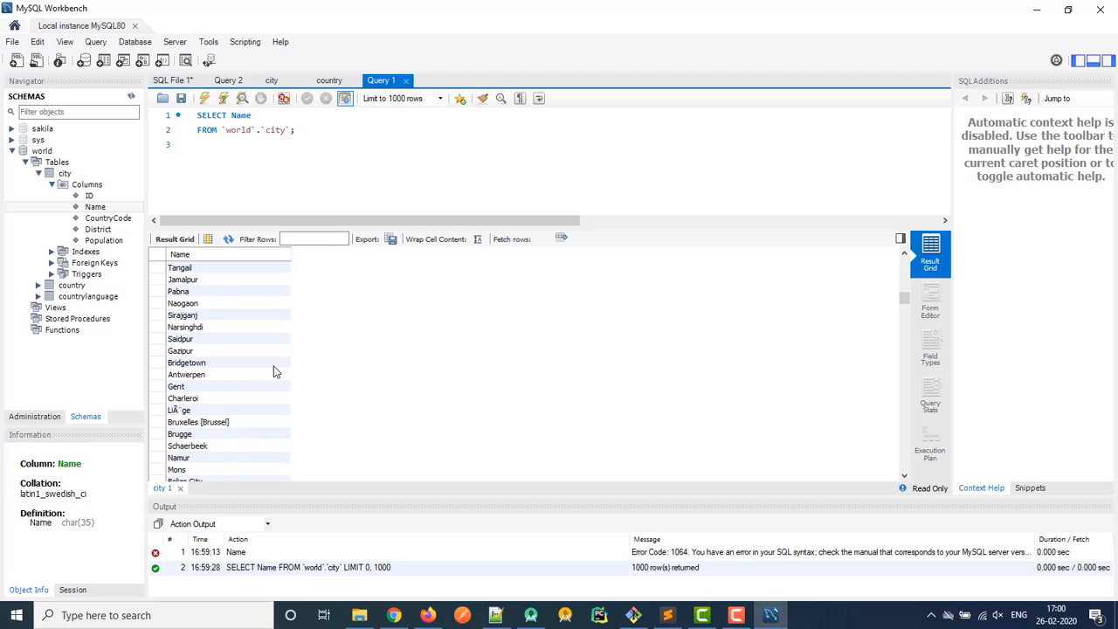
Select the SELECT Name query text in the editor, then select the city table in the Navigator
click(340, 133)
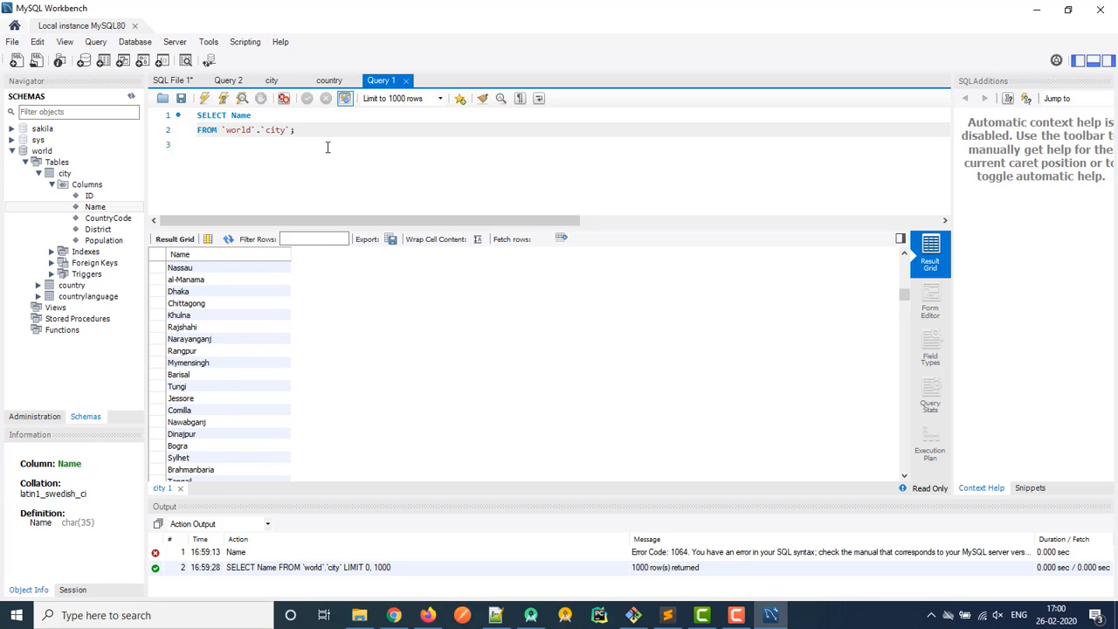
drag(328, 147, 138, 96)
click(350, 148)
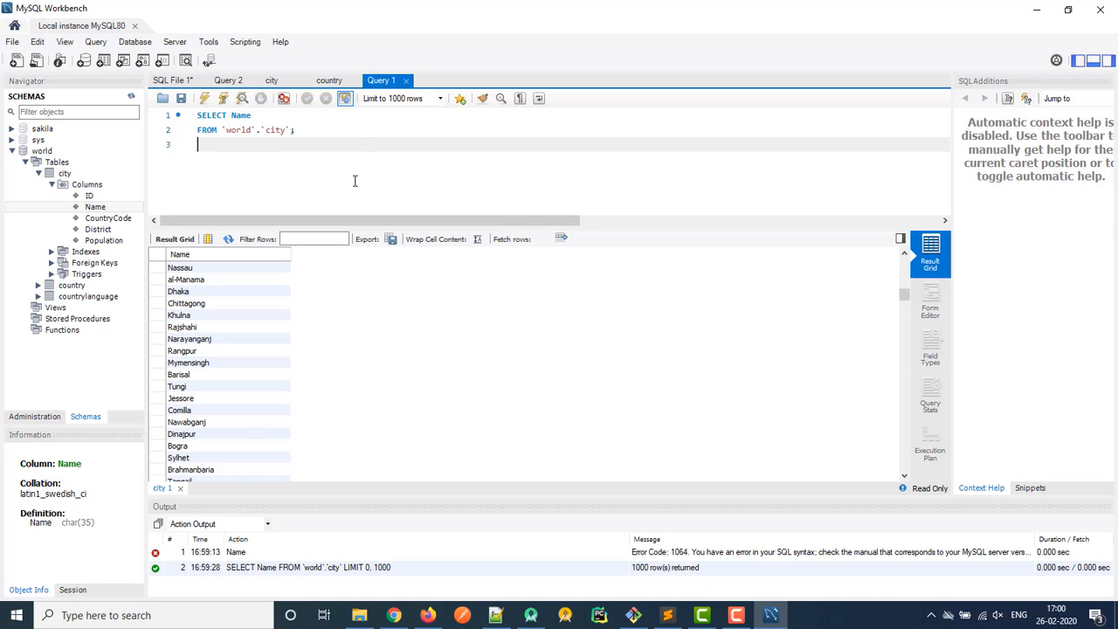
scroll(344, 343, up, 7)
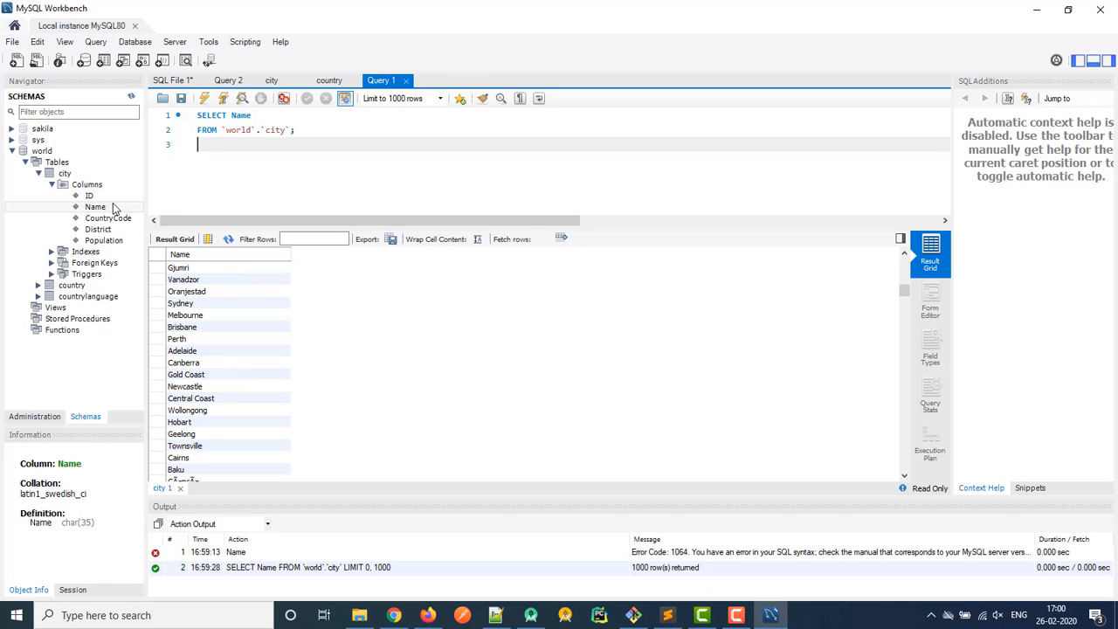
click(67, 178)
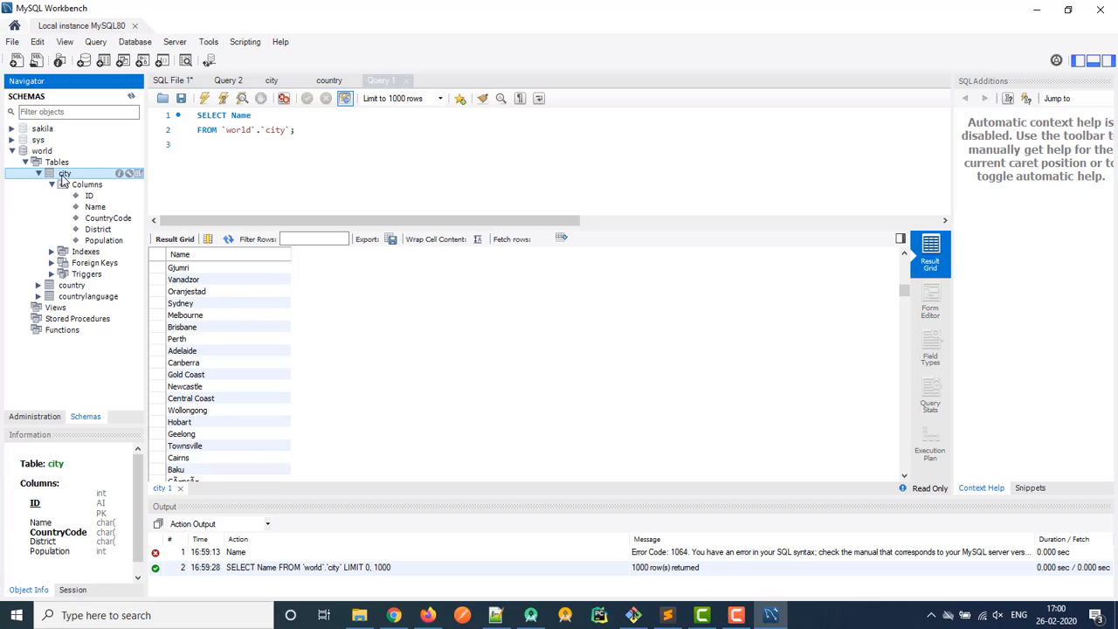
Load all world.city columns (Limit 1000) in a new tab, scroll them, then expand country
right_click(63, 176)
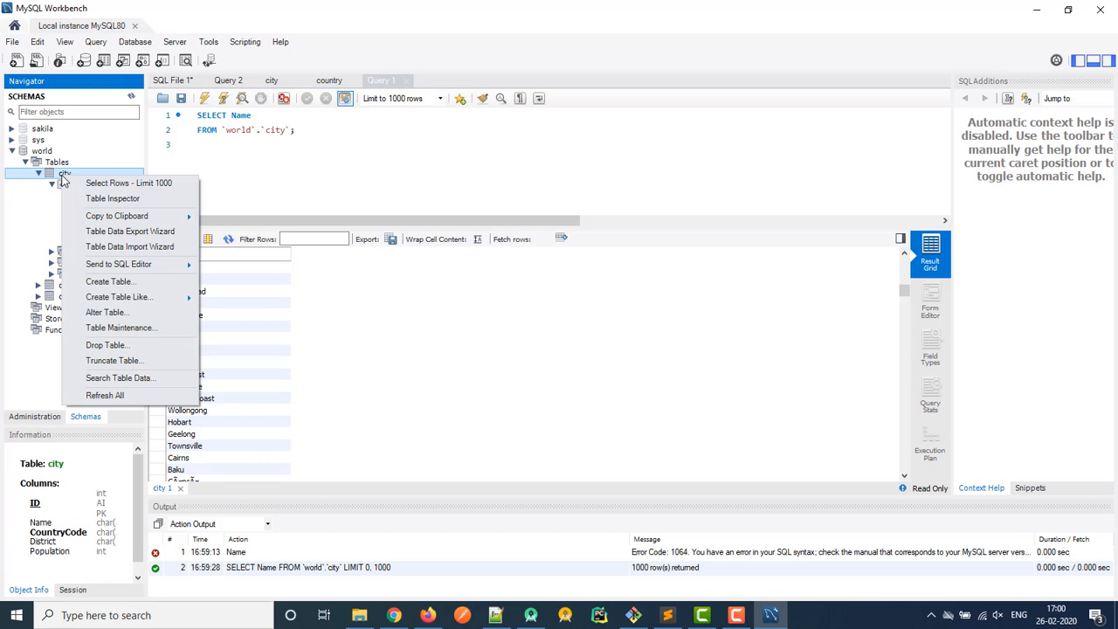
click(109, 186)
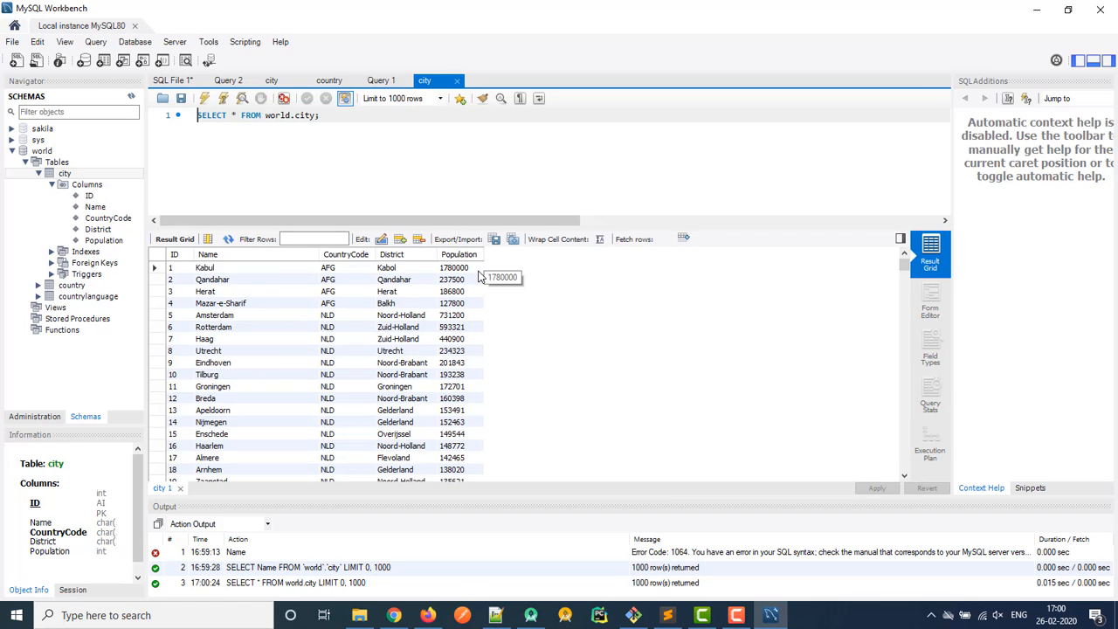
scroll(470, 375, down, 15)
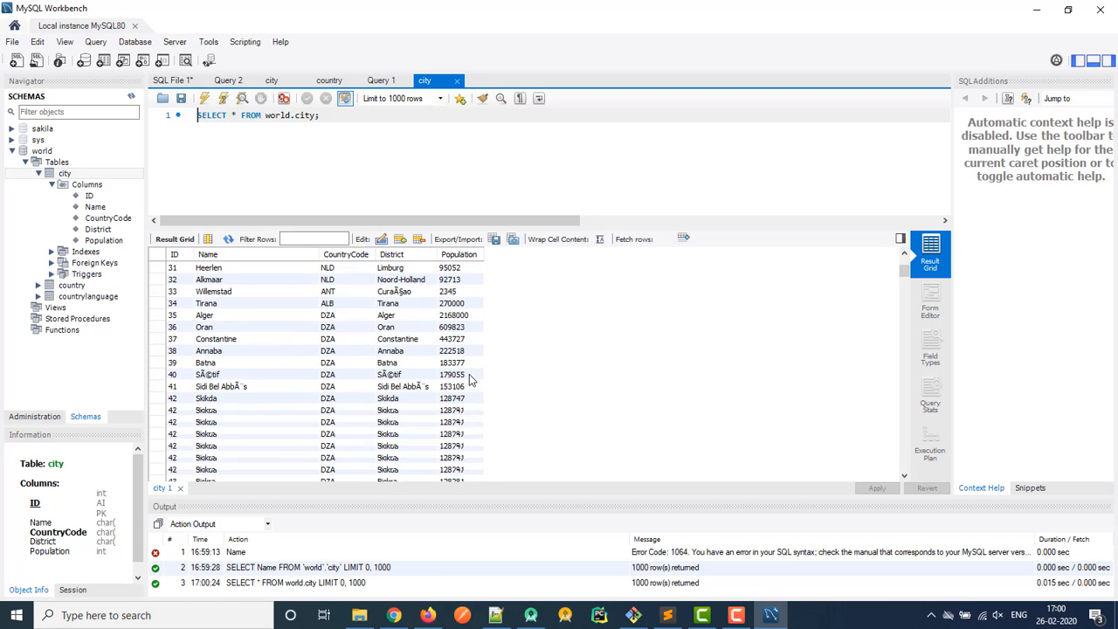
scroll(469, 374, down, 10)
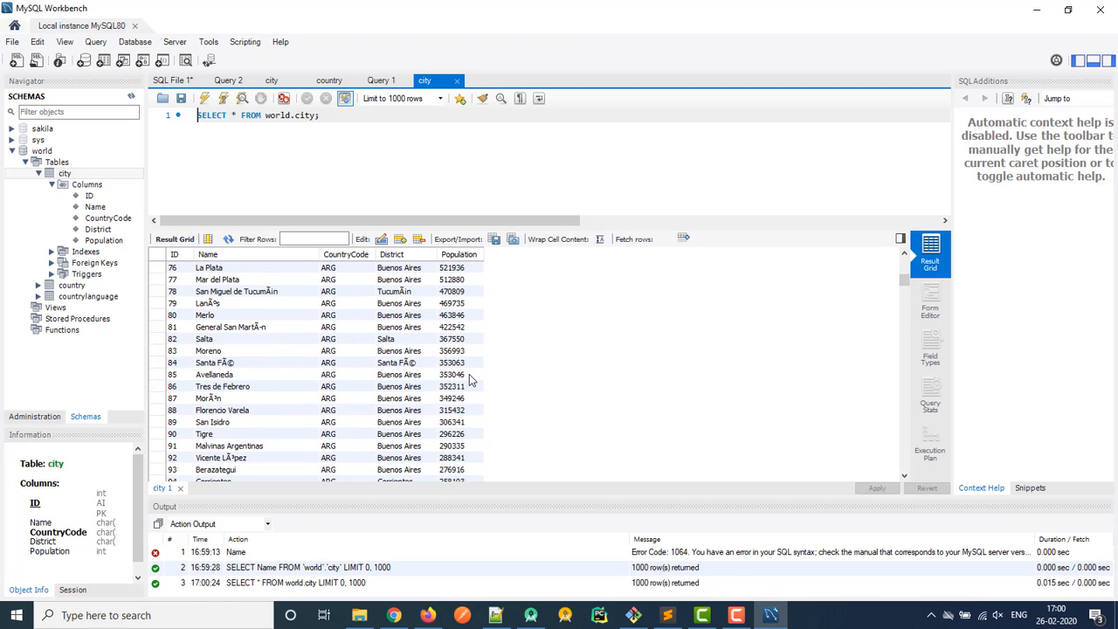
scroll(469, 374, down, 5)
scroll(469, 374, down, 6)
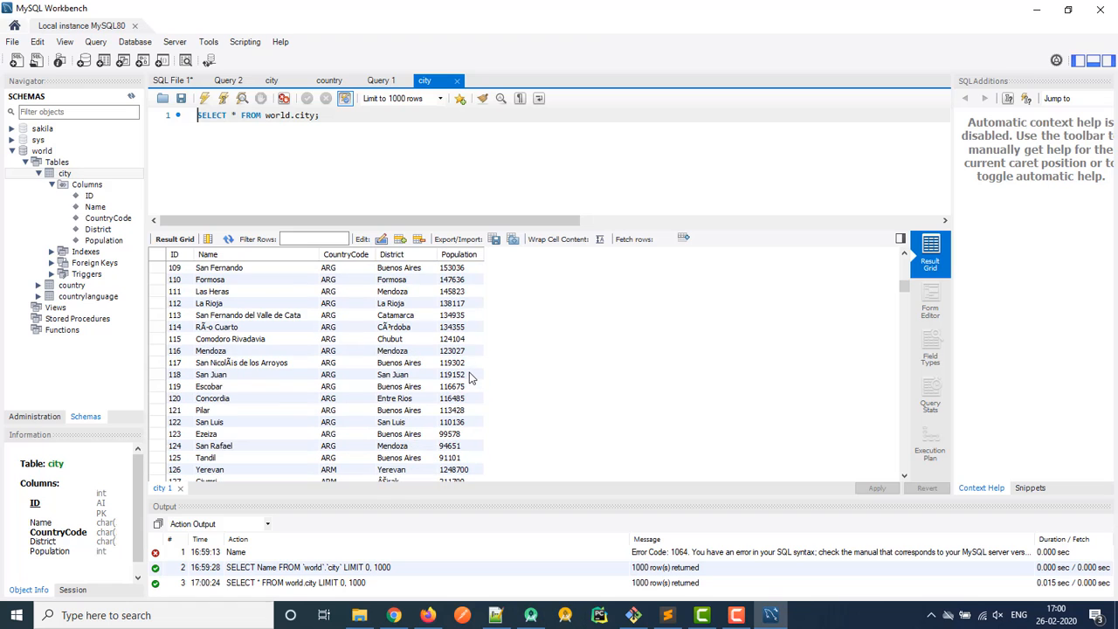
scroll(454, 349, down, 17)
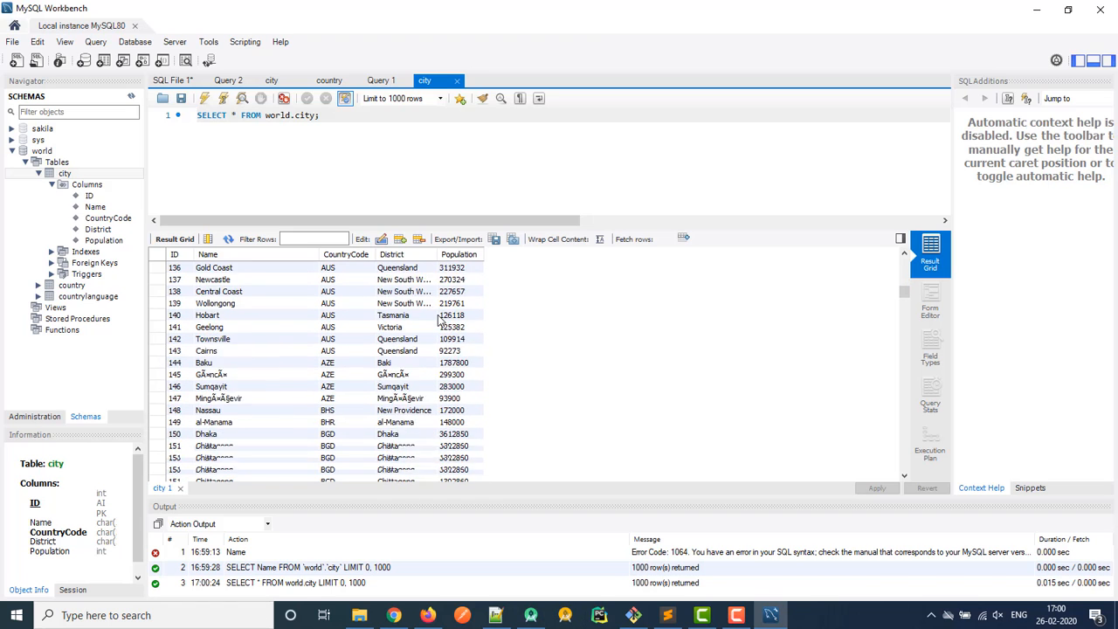
scroll(443, 315, down, 3)
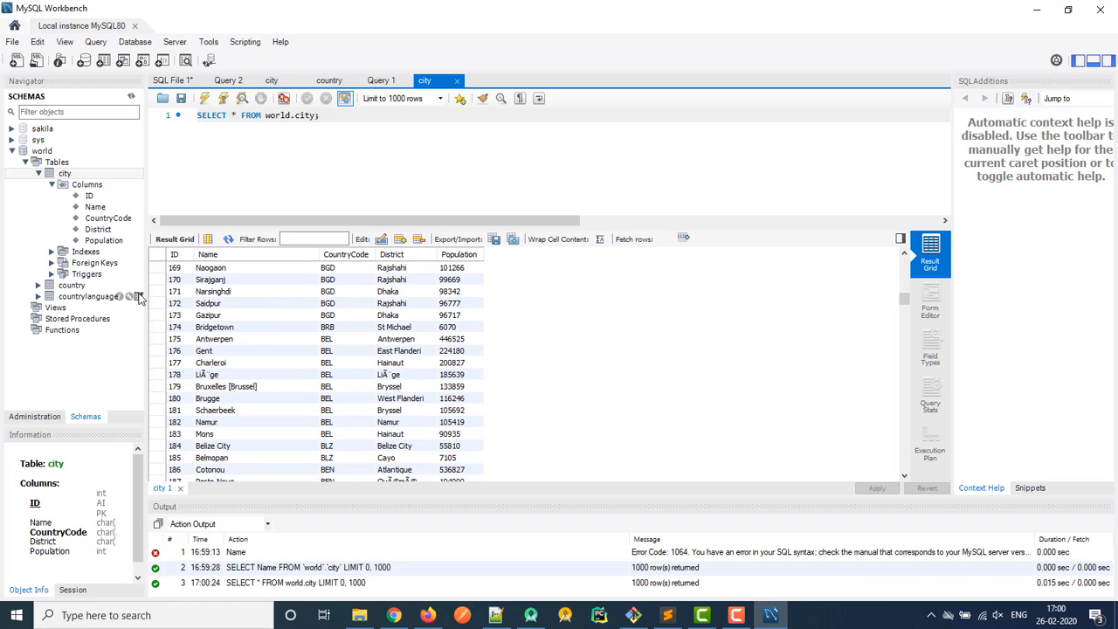
click(38, 284)
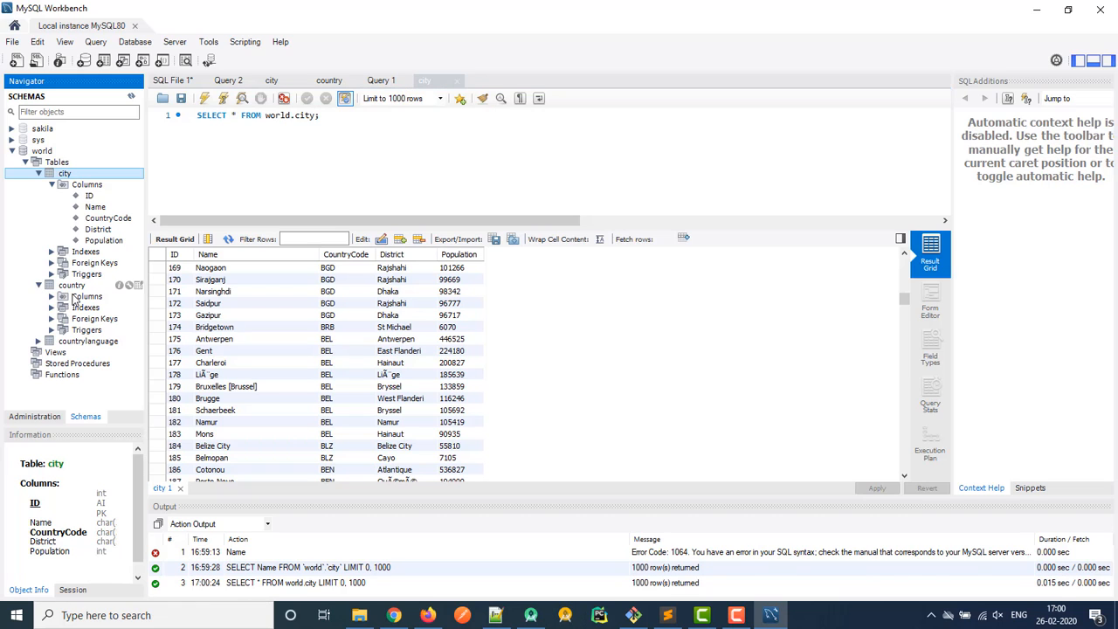
click(73, 286)
Open world.country rows in a new tab and inspect Aruba's Name, Continent and Region cells
right_click(69, 285)
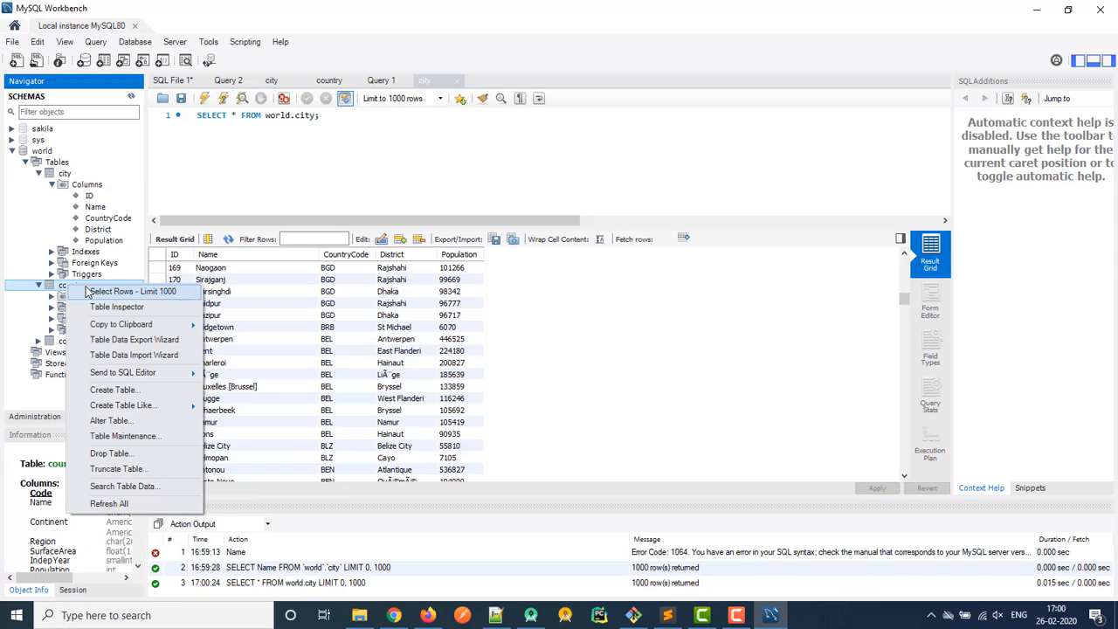
click(146, 292)
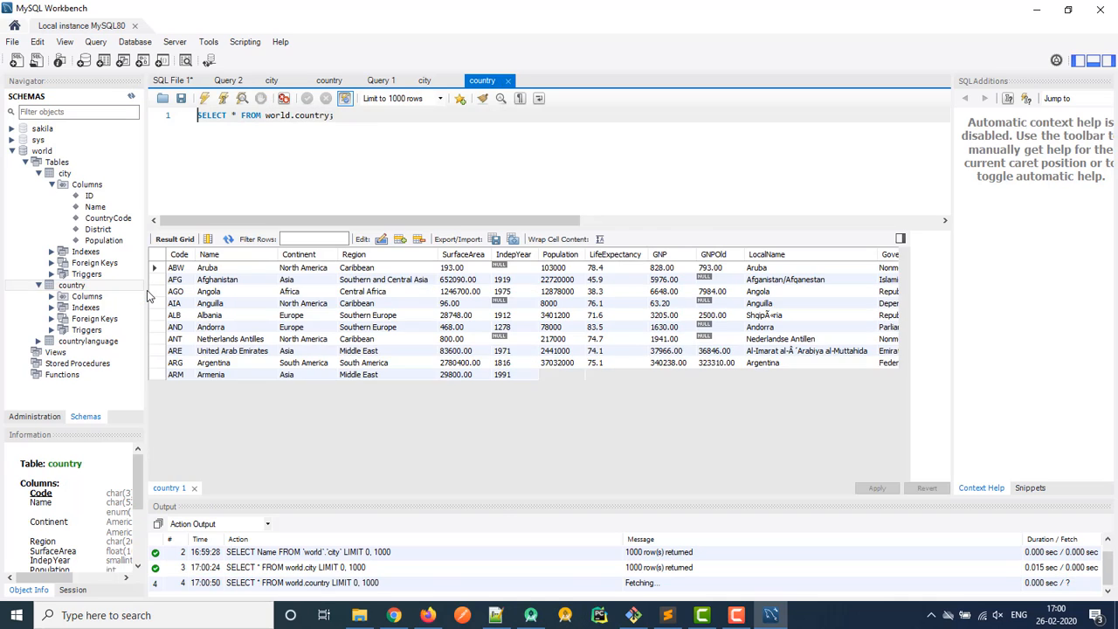
click(227, 270)
click(312, 269)
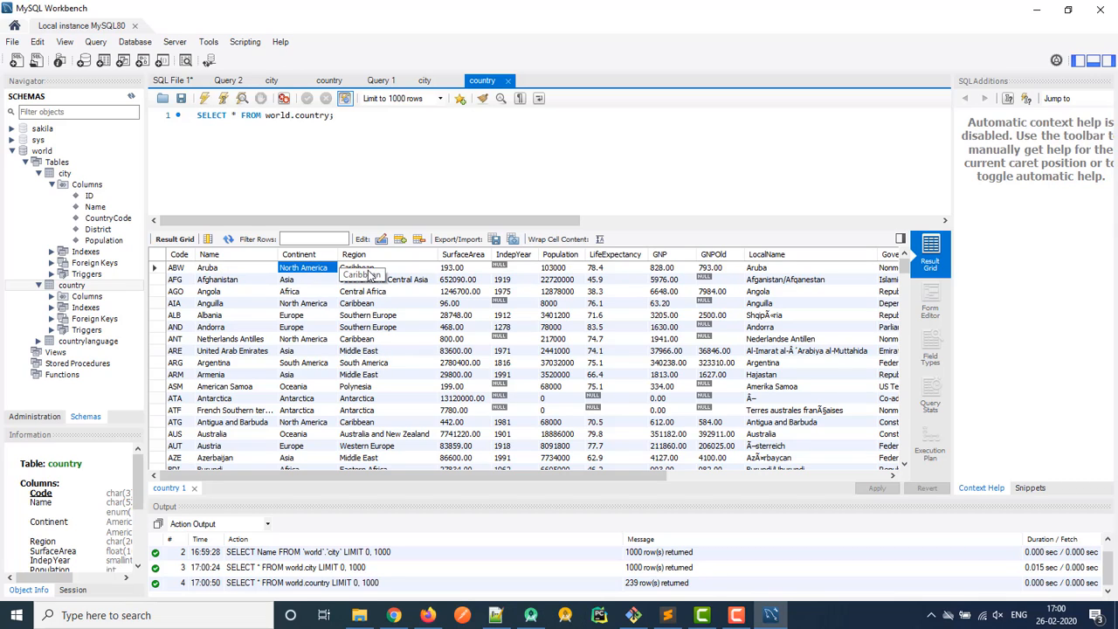
click(405, 269)
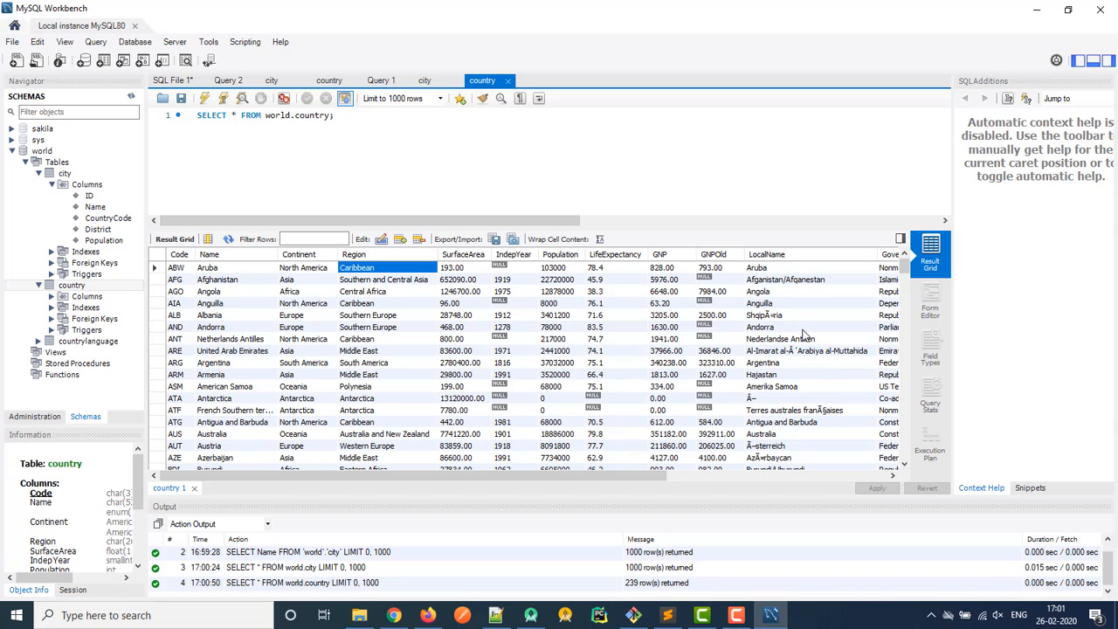
drag(658, 476, 838, 471)
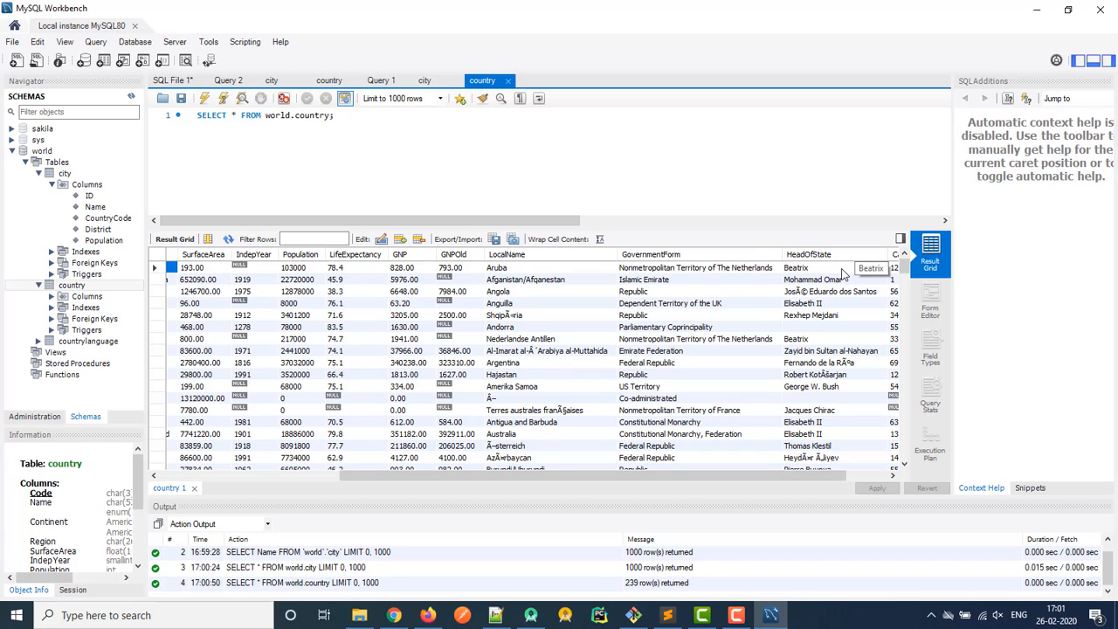
drag(802, 476, 854, 473)
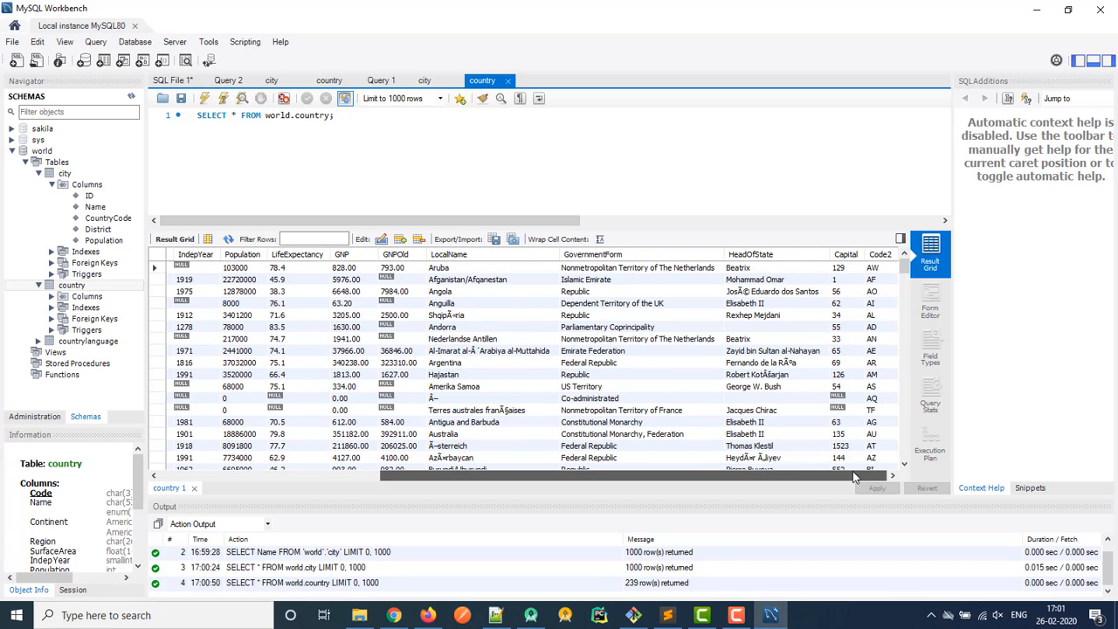
click(755, 390)
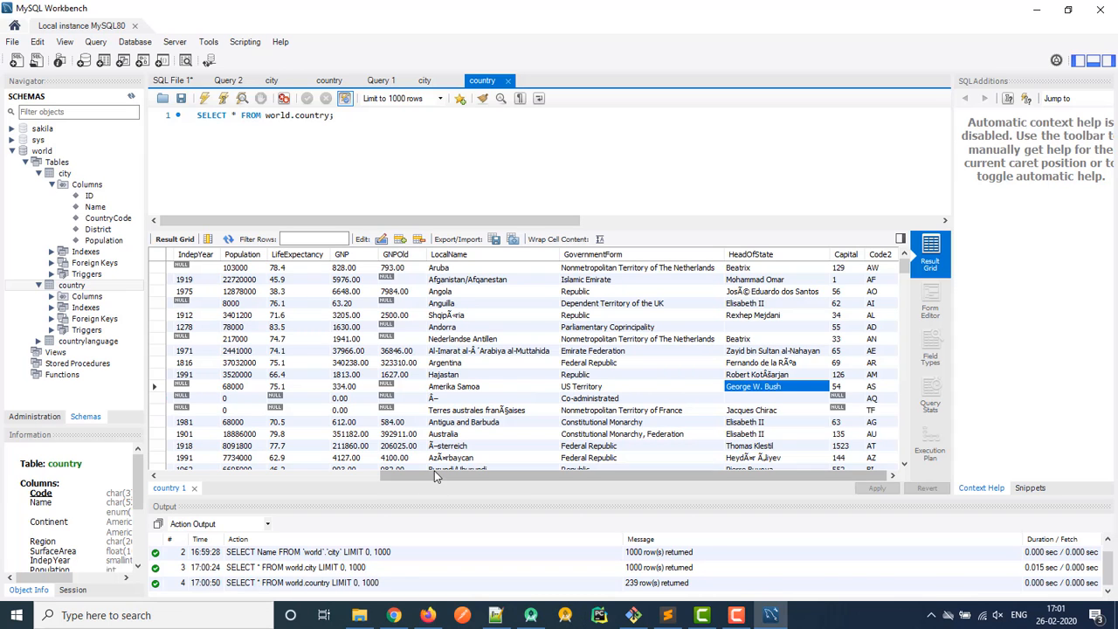
drag(434, 470, 259, 478)
click(740, 386)
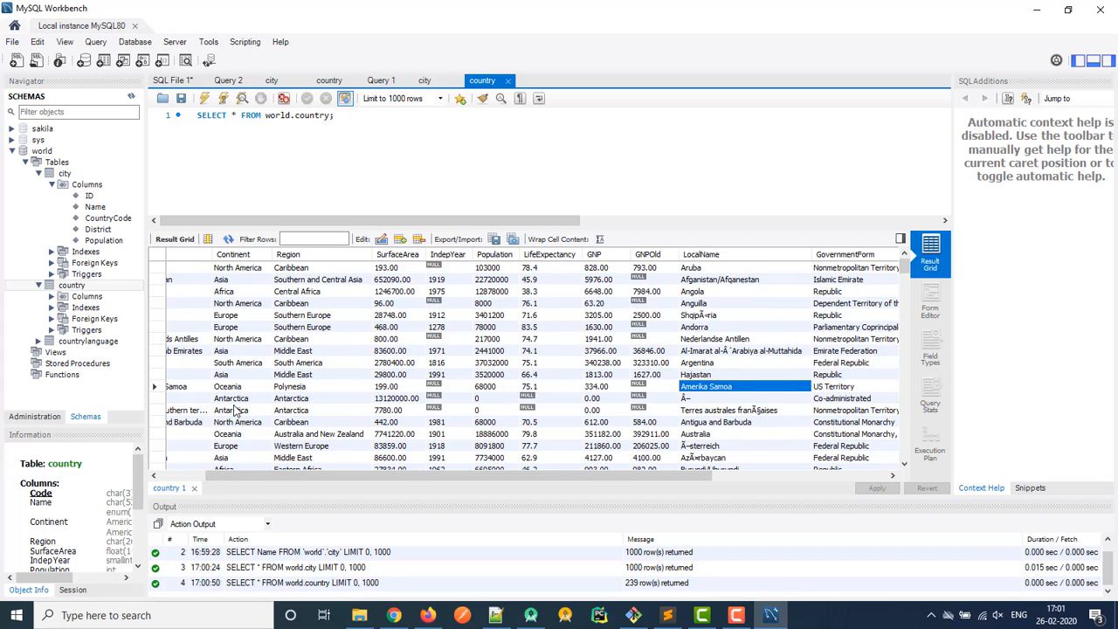
click(293, 386)
mouse_move(353, 470)
mouse_down()
mouse_move(535, 474)
mouse_move(345, 473)
mouse_up()
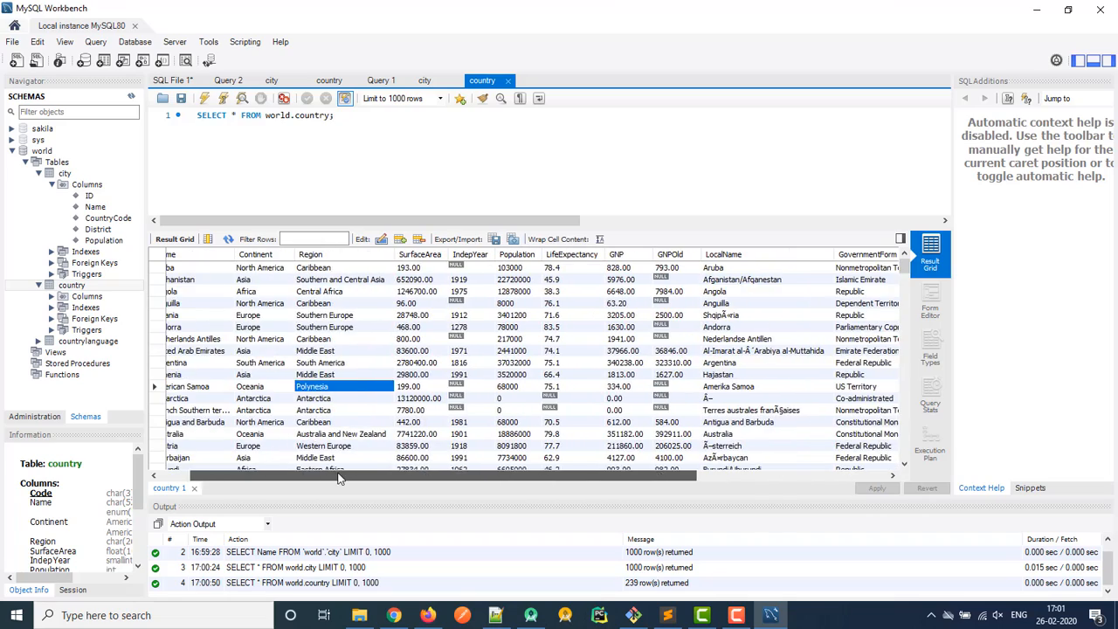
scroll(345, 403, down, 6)
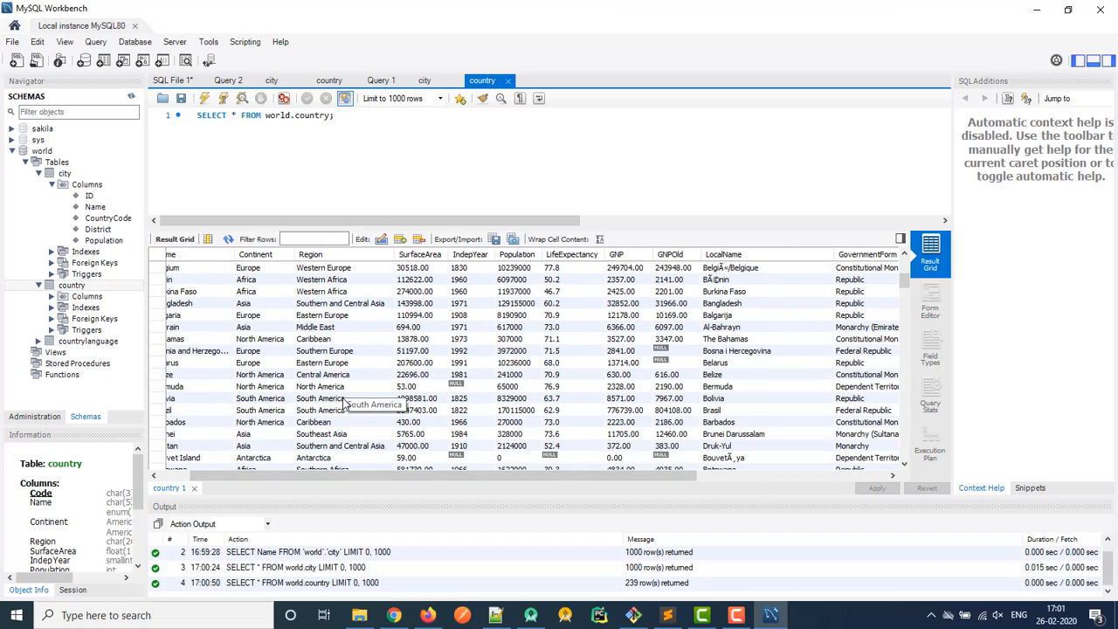
scroll(345, 404, down, 9)
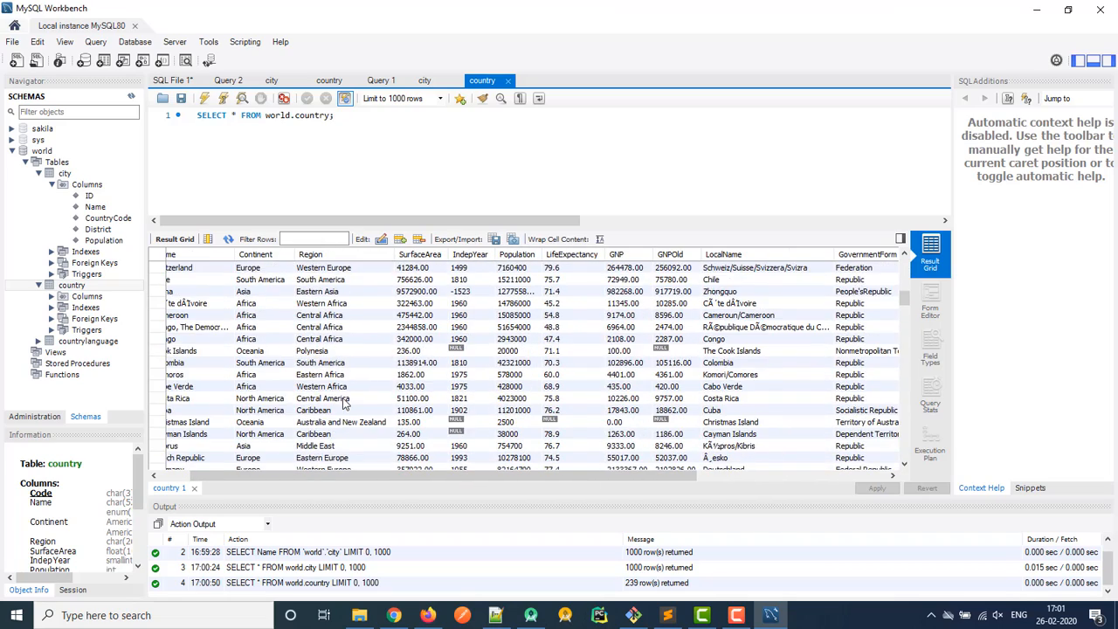
scroll(546, 390, down, 11)
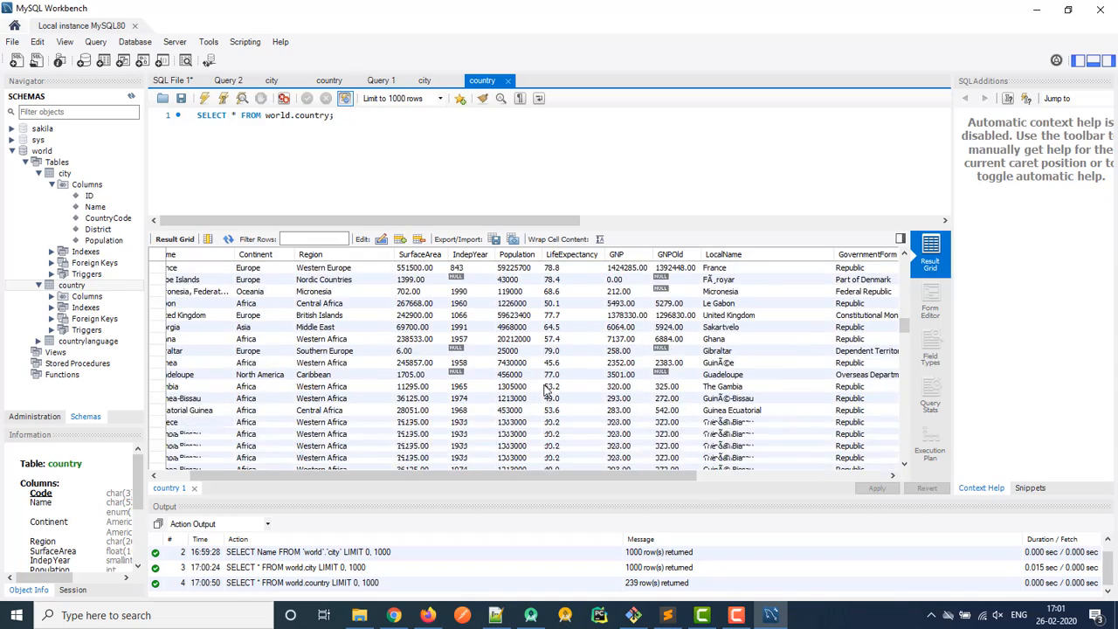
scroll(546, 390, down, 7)
scroll(546, 390, down, 3)
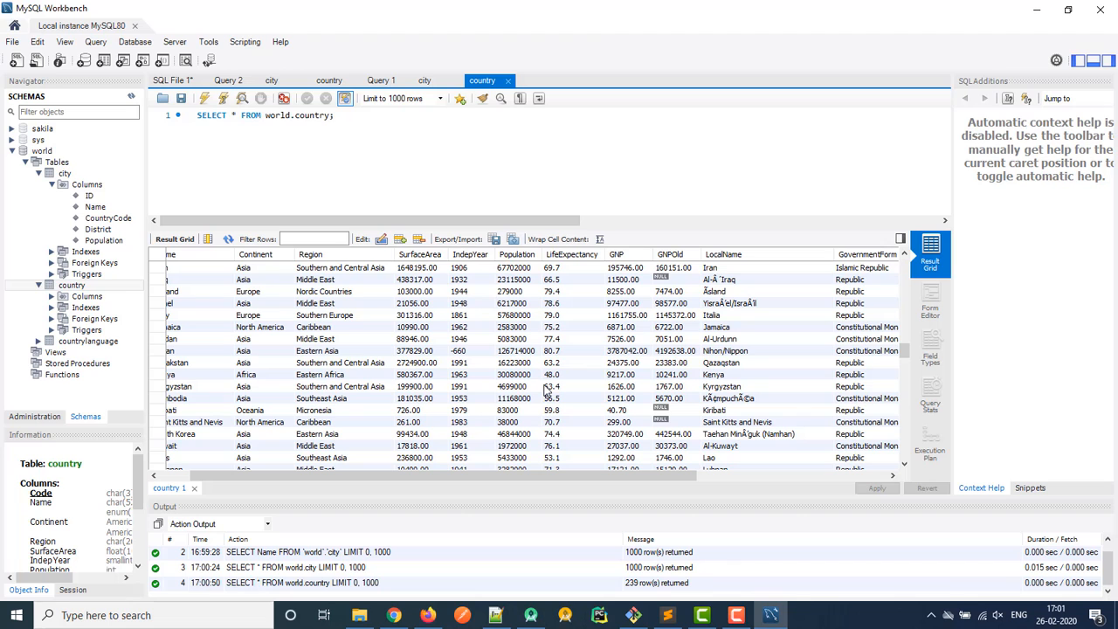
scroll(546, 390, down, 4)
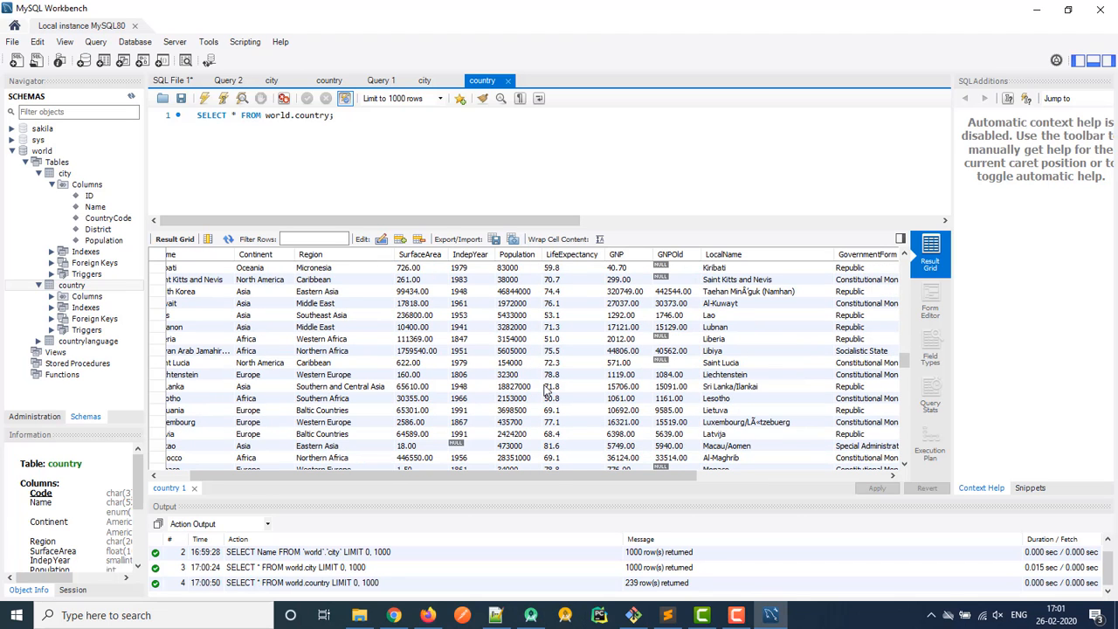
scroll(546, 390, down, 3)
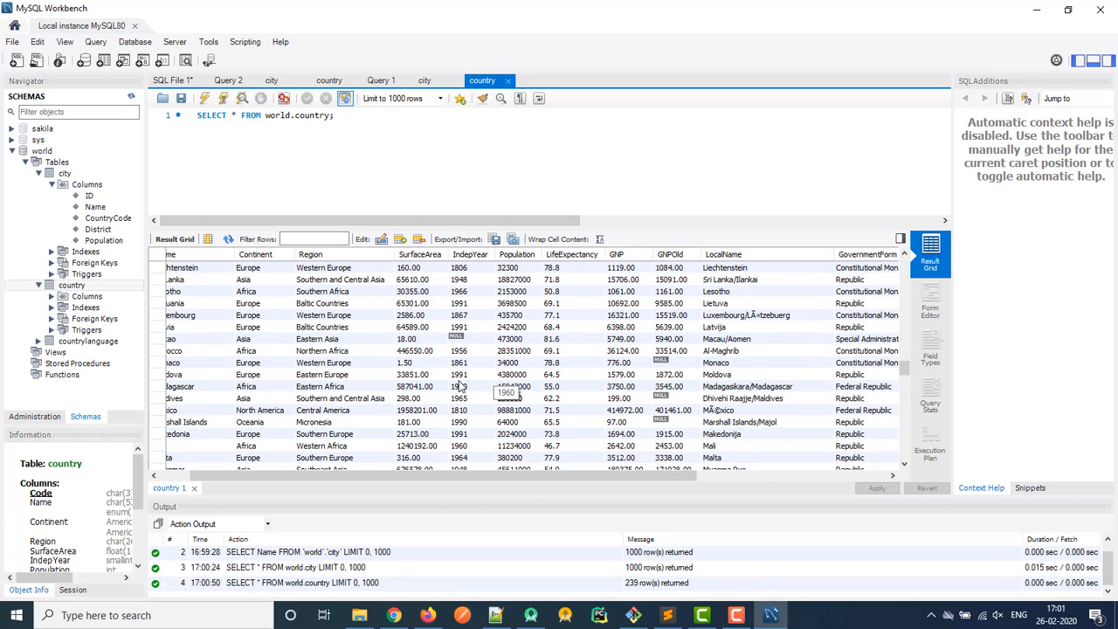
scroll(377, 368, down, 3)
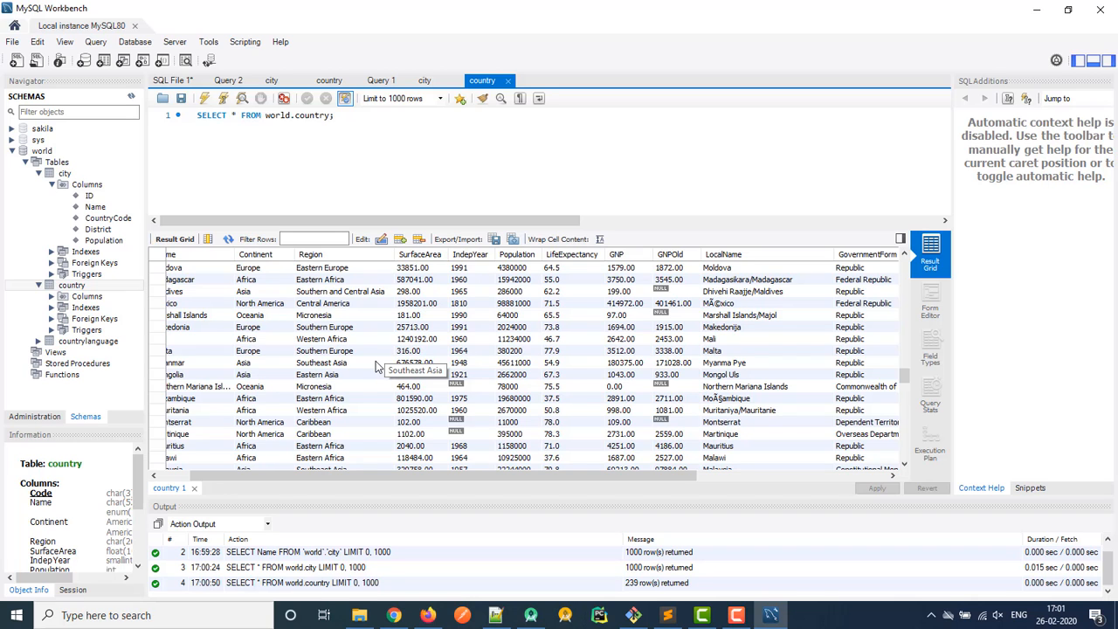
scroll(376, 367, up, 2)
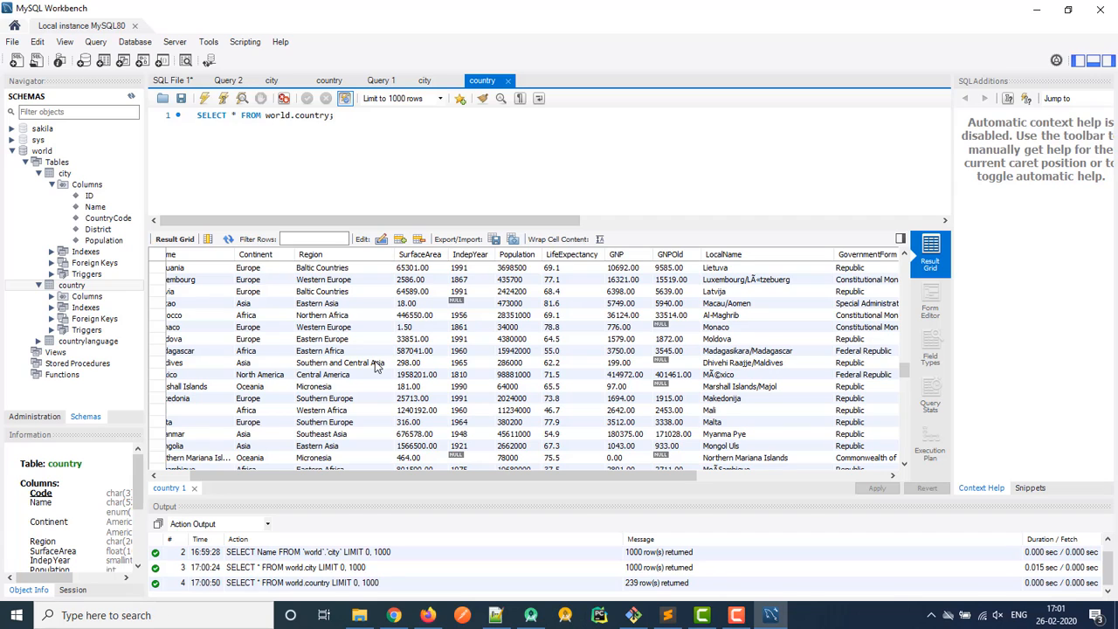
scroll(249, 308, up, 20)
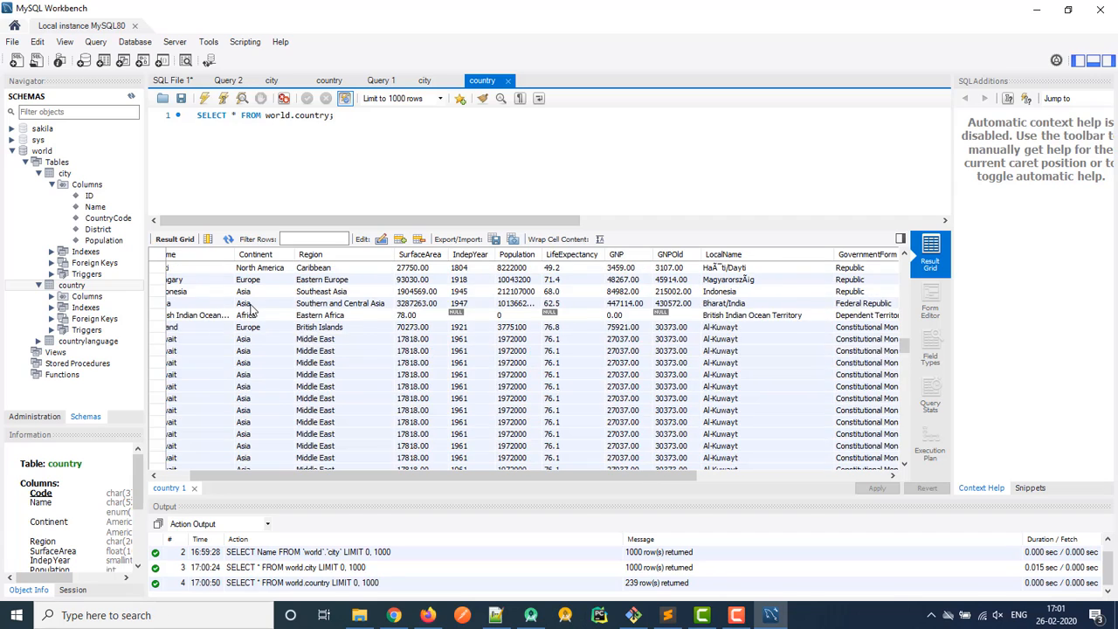
scroll(249, 308, up, 2)
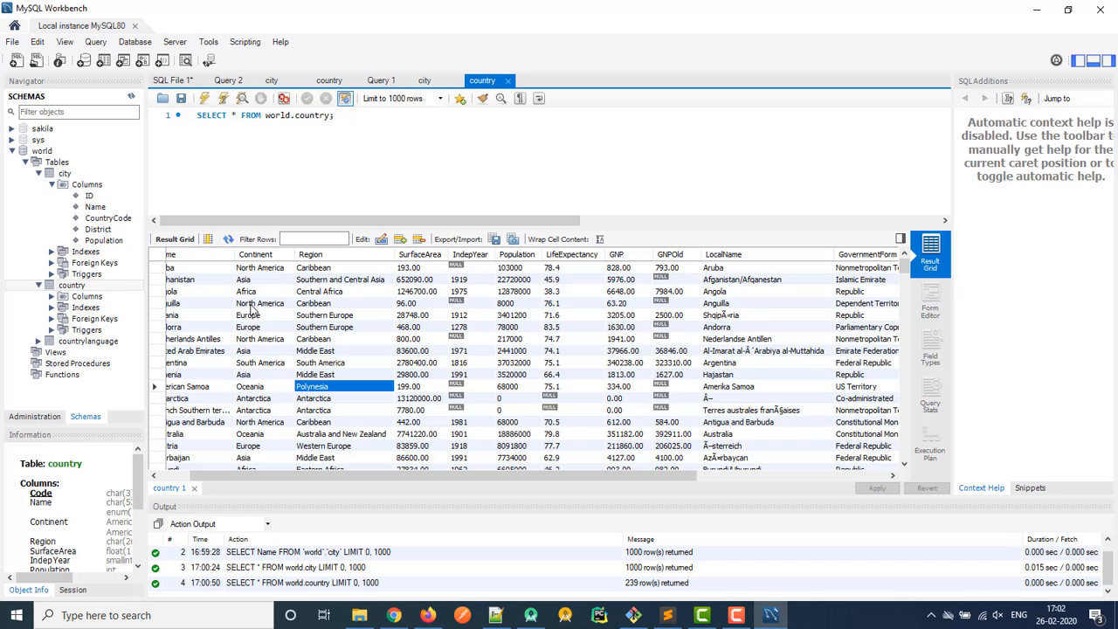
drag(254, 469, 188, 478)
click(262, 410)
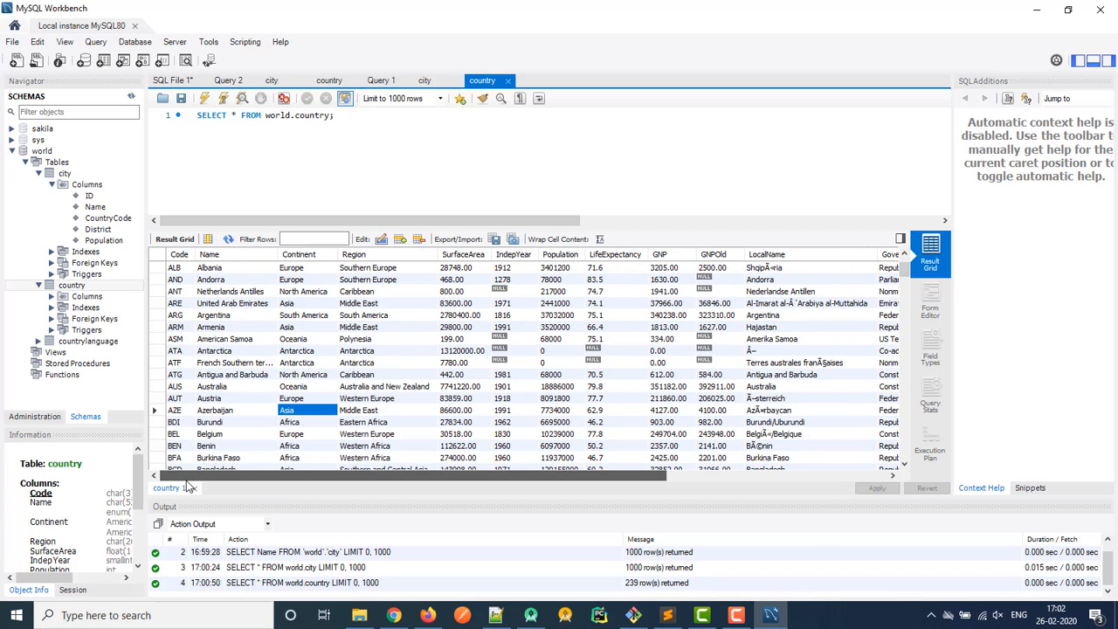
scroll(224, 288, up, 2)
Edit Aruba's Name cell to read 'Arubas' in the country results grid
click(234, 269)
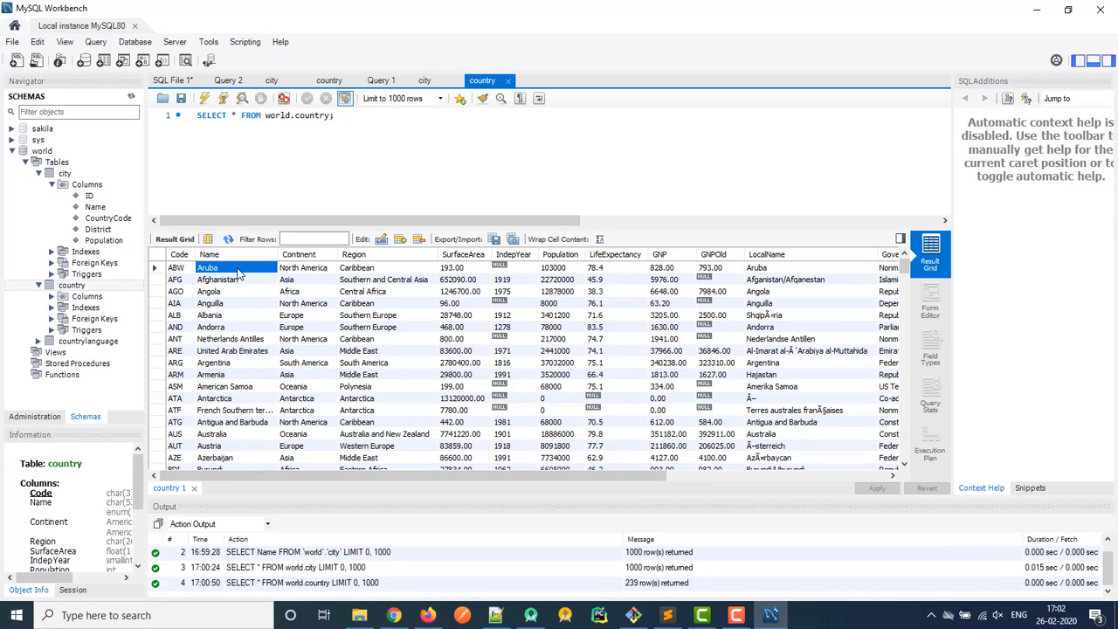
click(241, 292)
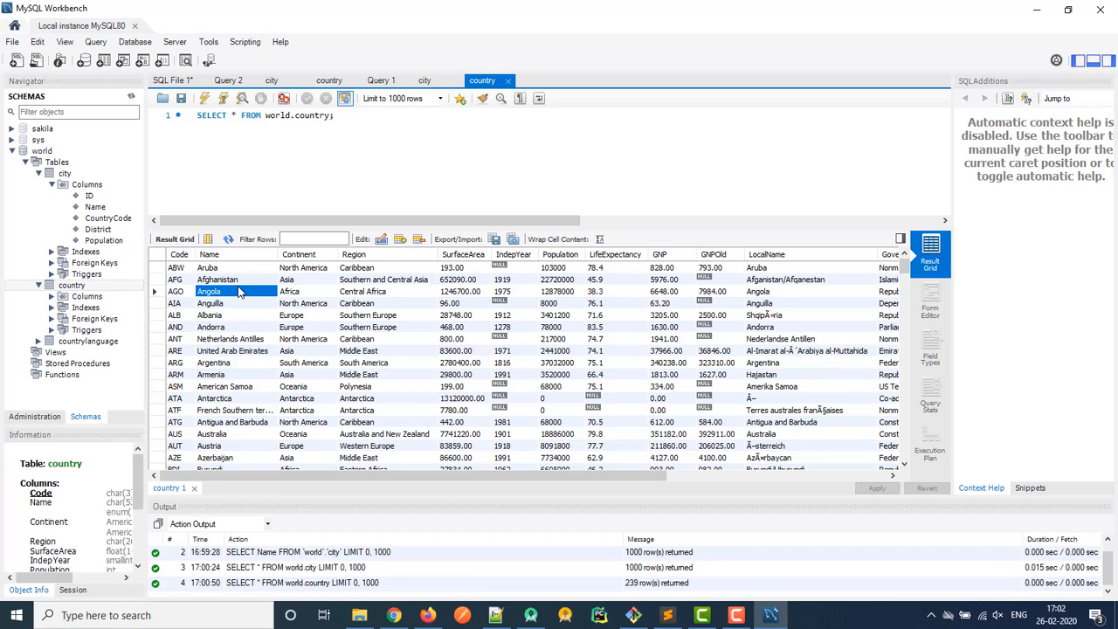
click(235, 268)
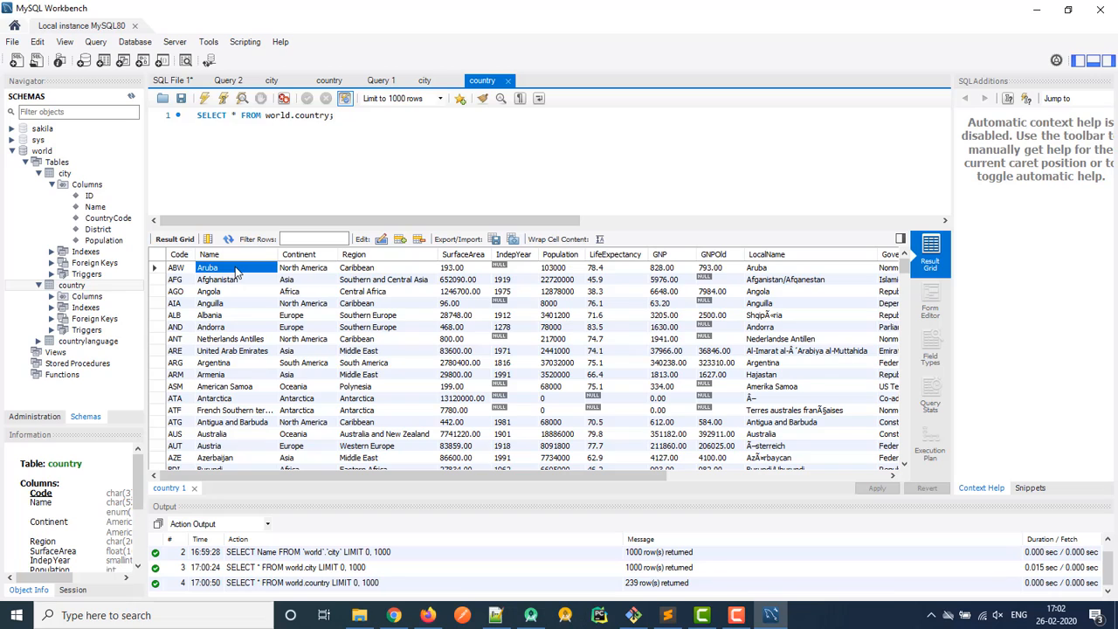
double_click(235, 268)
text(s)
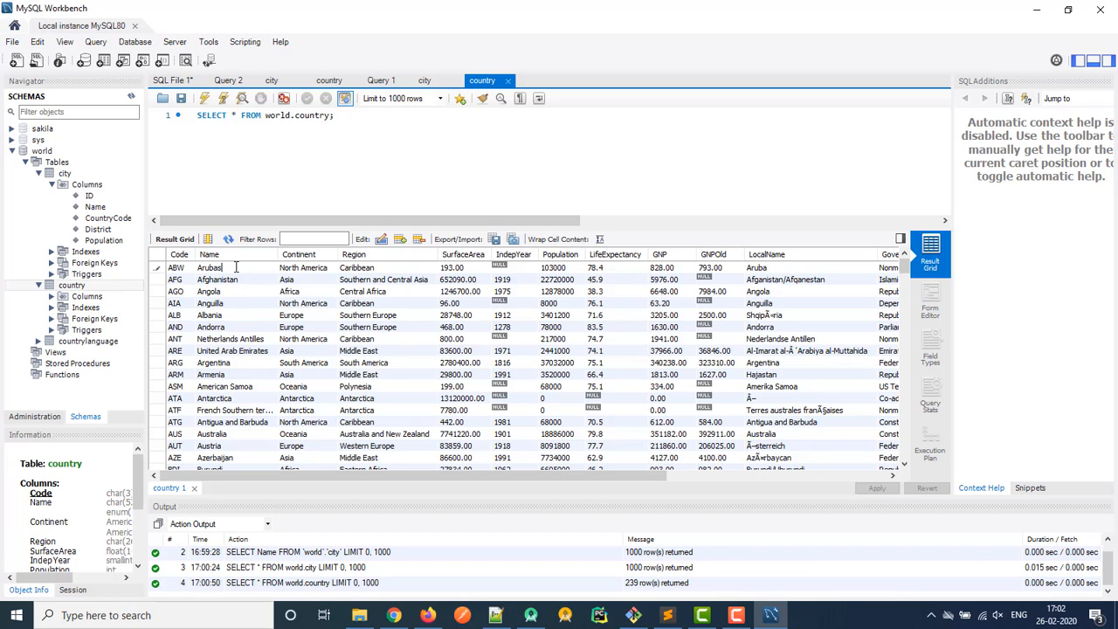
click(595, 363)
Apply the UPDATE script setting ABW's Name to 'Arubas' and finish
click(876, 488)
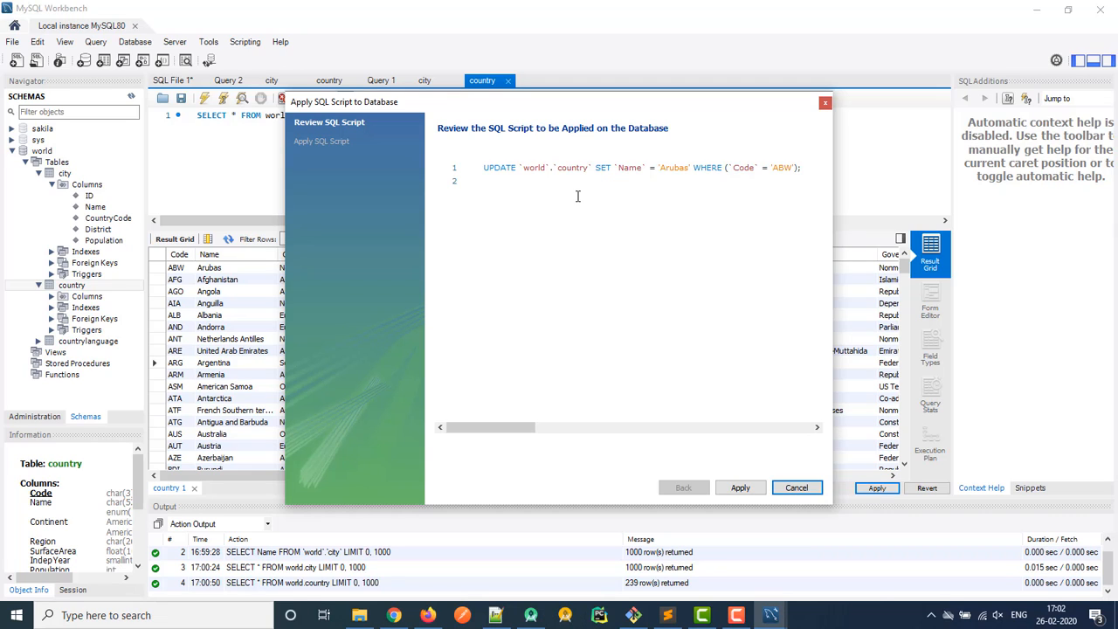
click(526, 181)
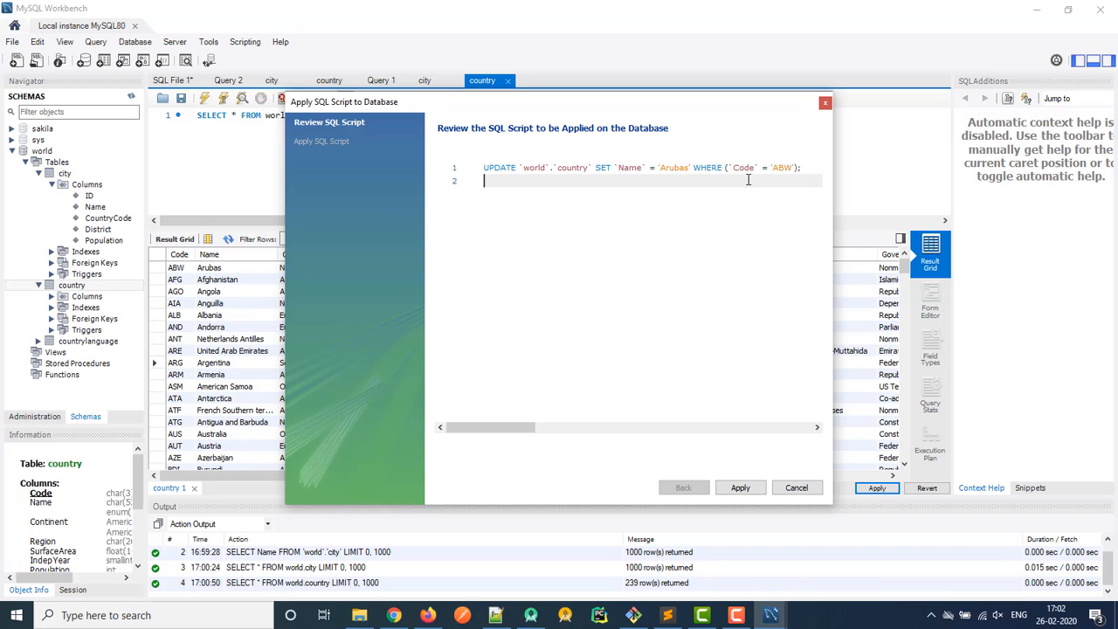
click(729, 492)
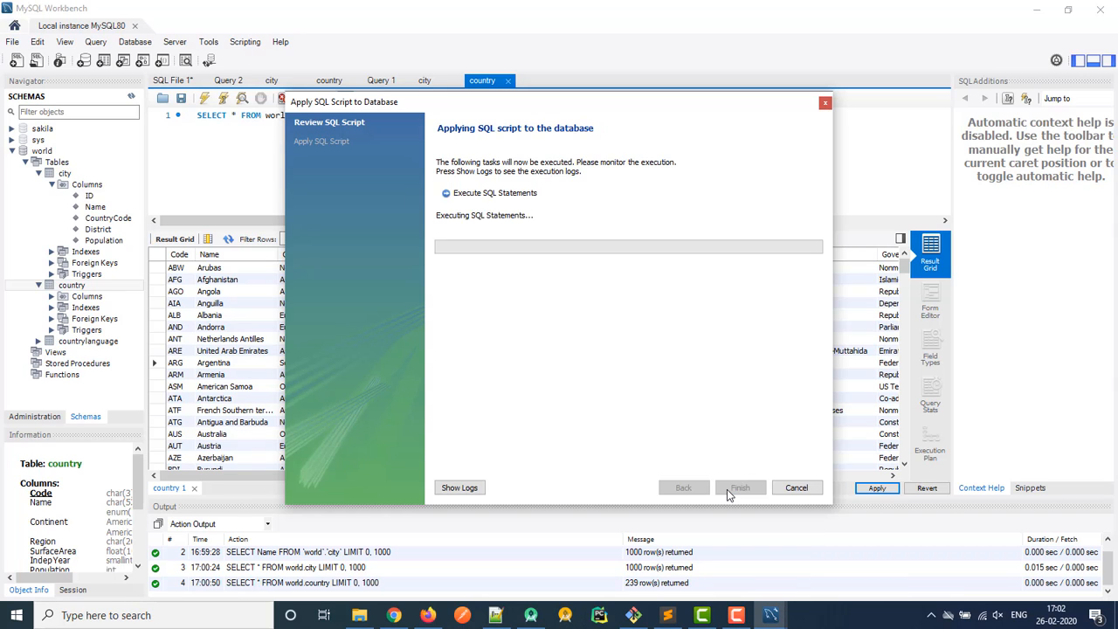
click(730, 492)
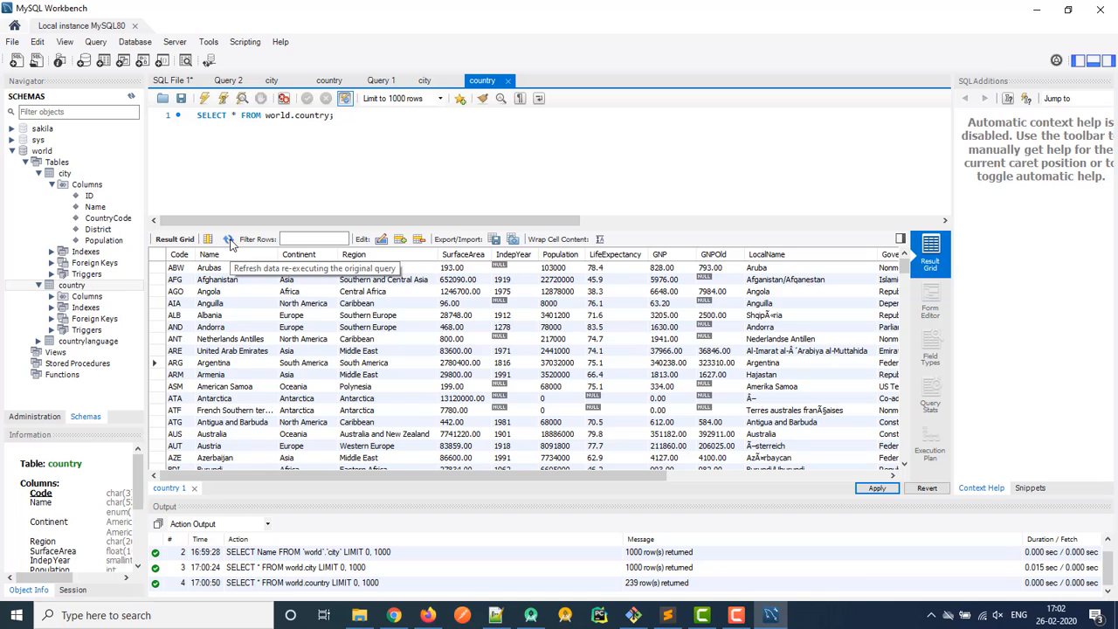
Reload the country rows and edit ABW's Name from 'Arubas' back to 'Aruba'
click(204, 98)
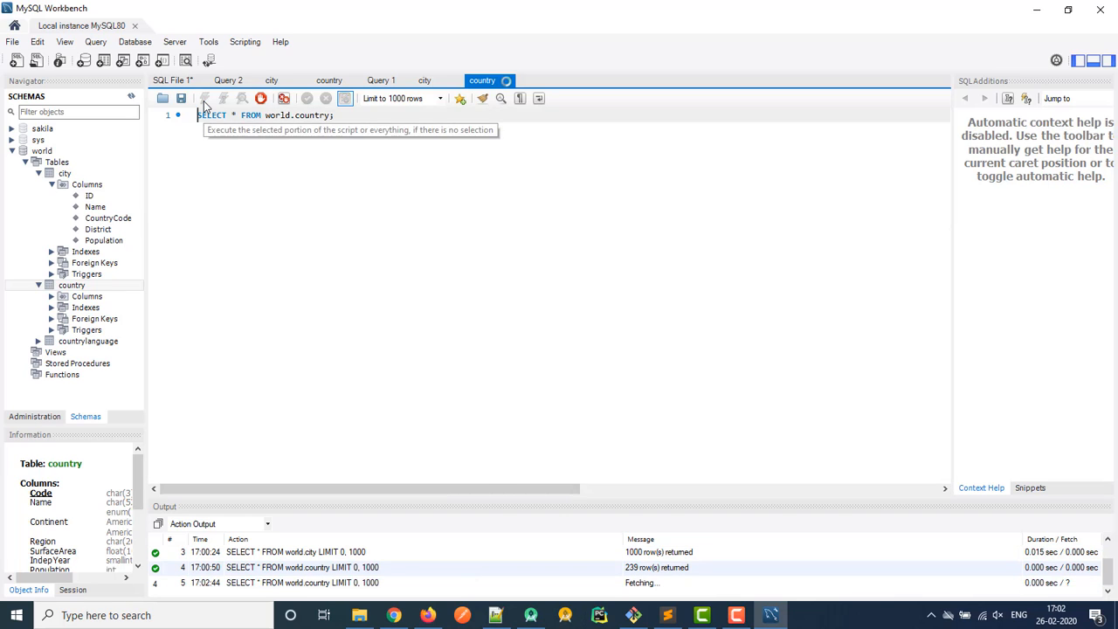
click(238, 270)
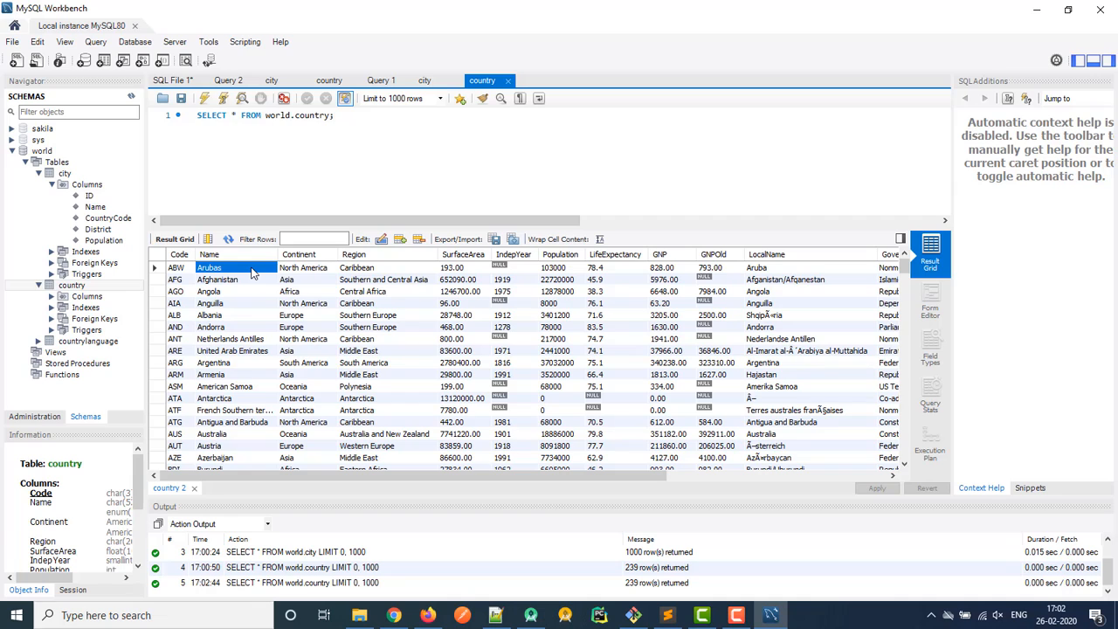
click(251, 268)
key(BackSpace)
key(Return)
click(288, 268)
Apply the update script for 'Aruba', then rerun the query to confirm ABW's Name reads Aruba
click(875, 488)
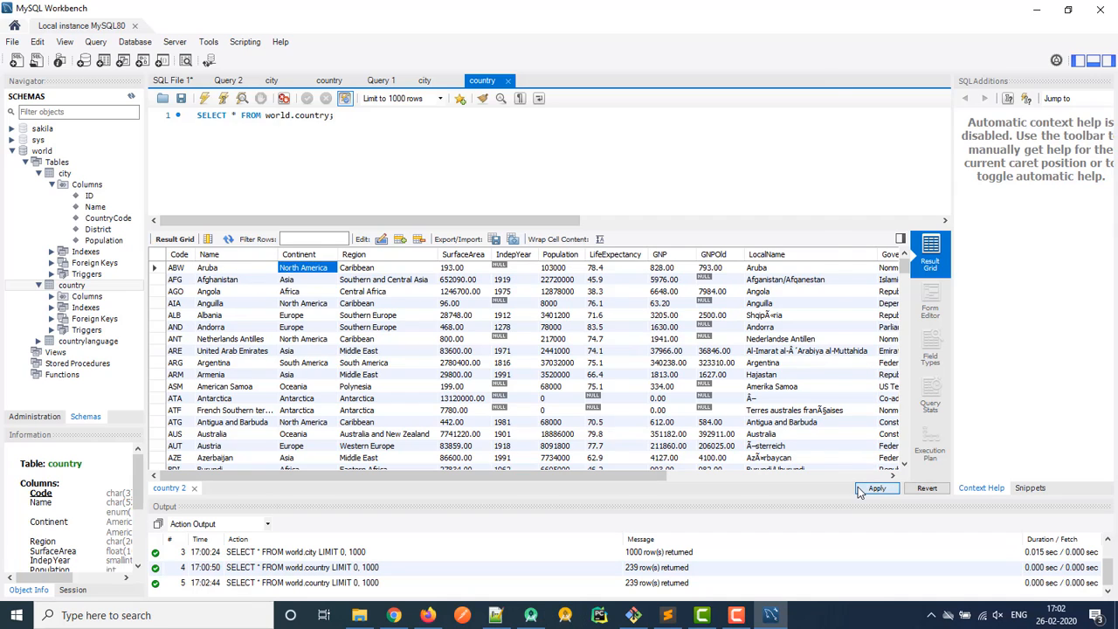
click(742, 489)
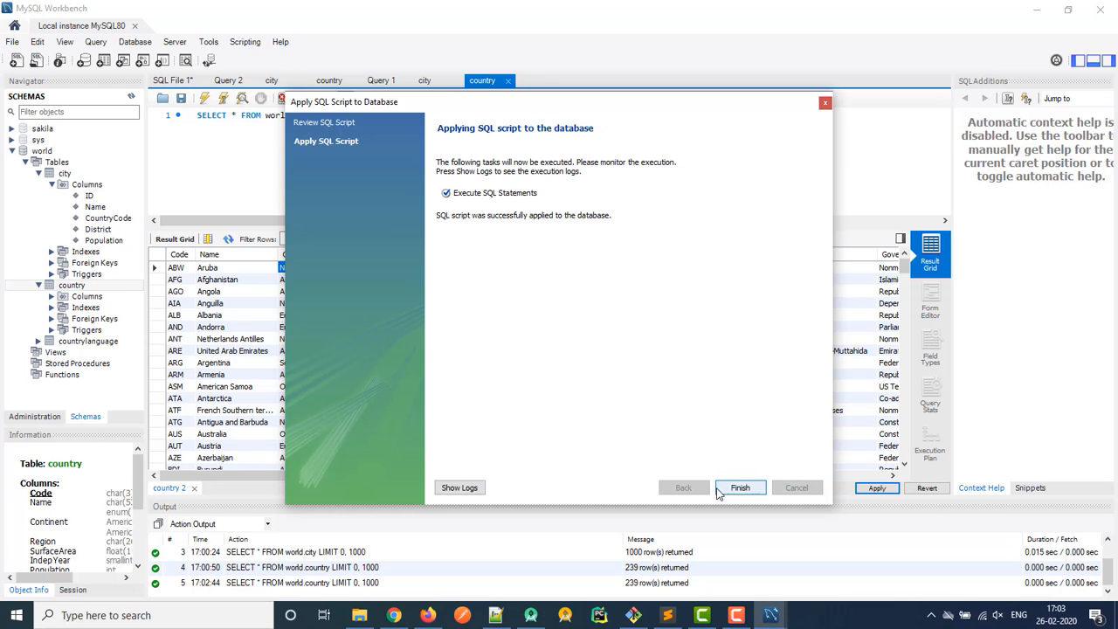
click(743, 489)
click(204, 99)
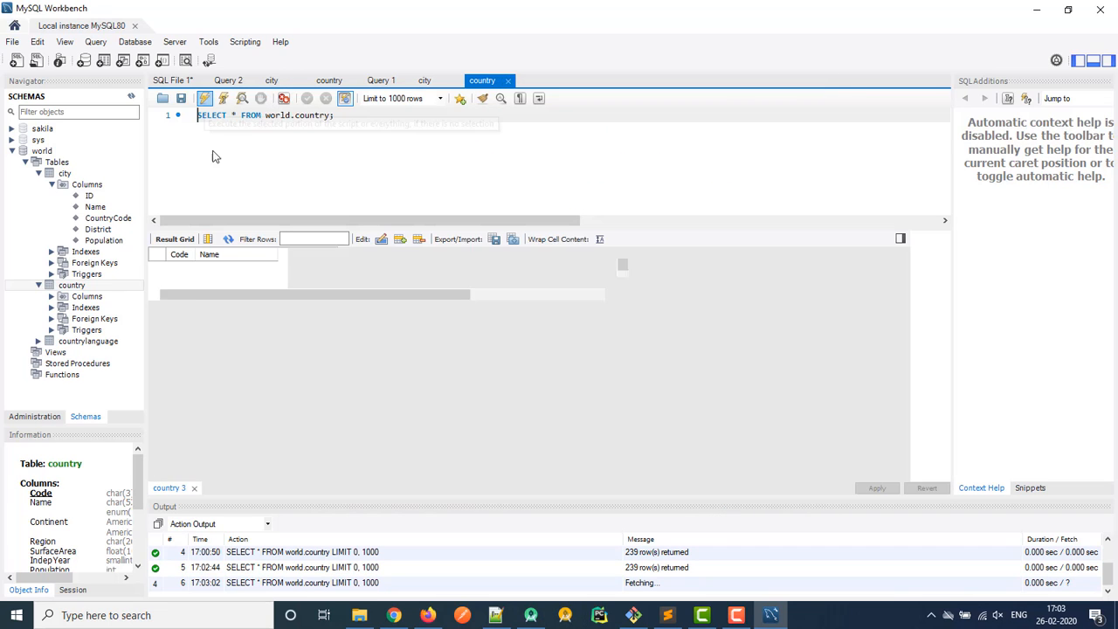
click(227, 271)
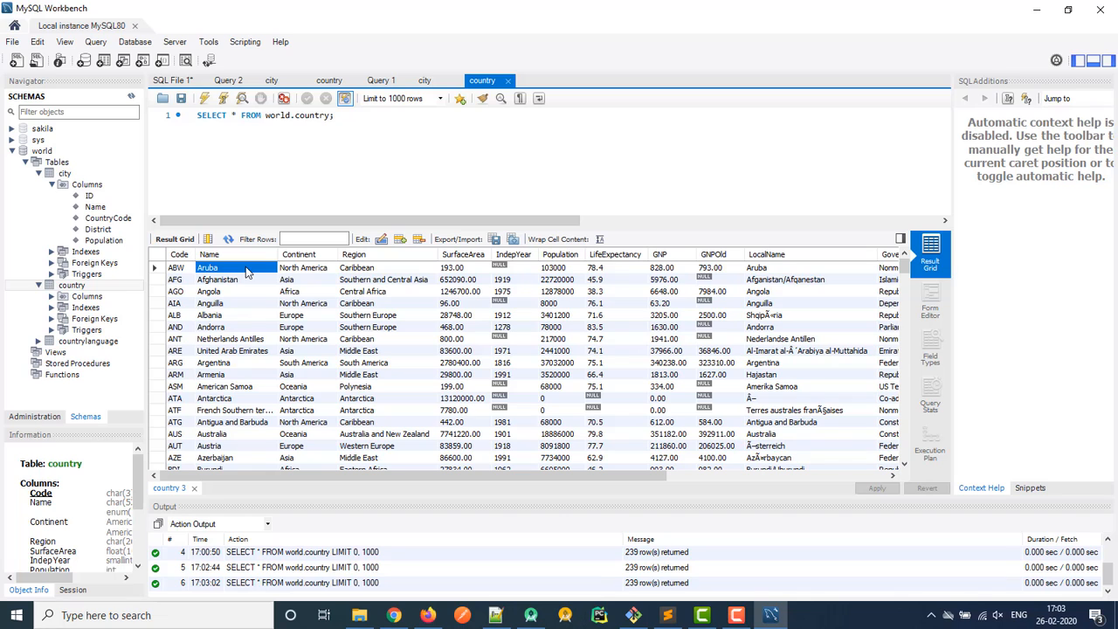
scroll(247, 288, down, 1)
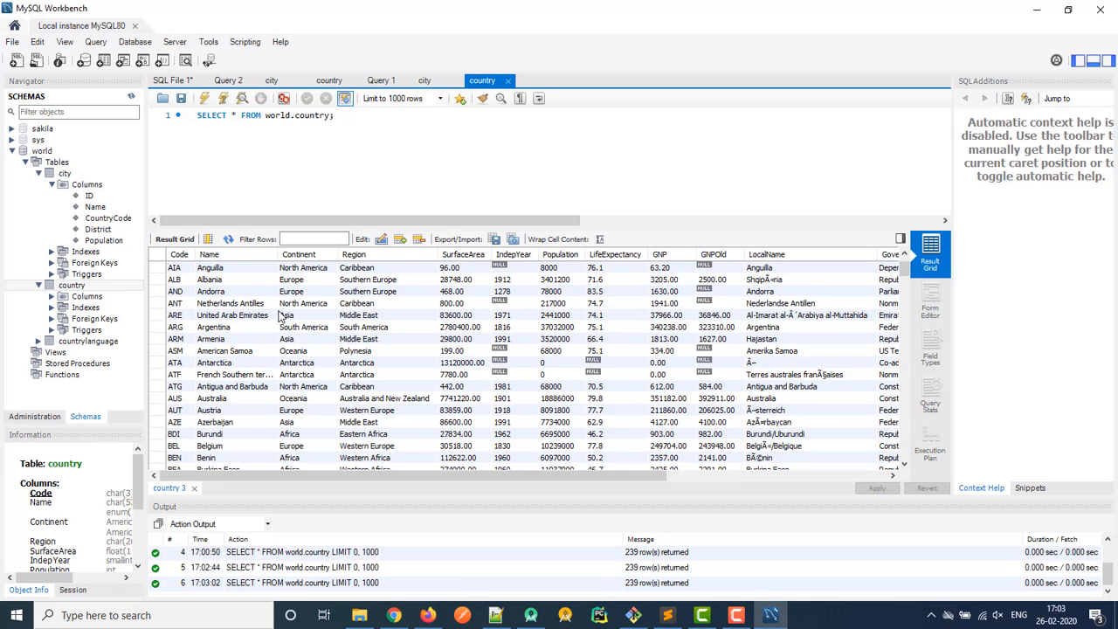
scroll(262, 297, up, 1)
click(303, 304)
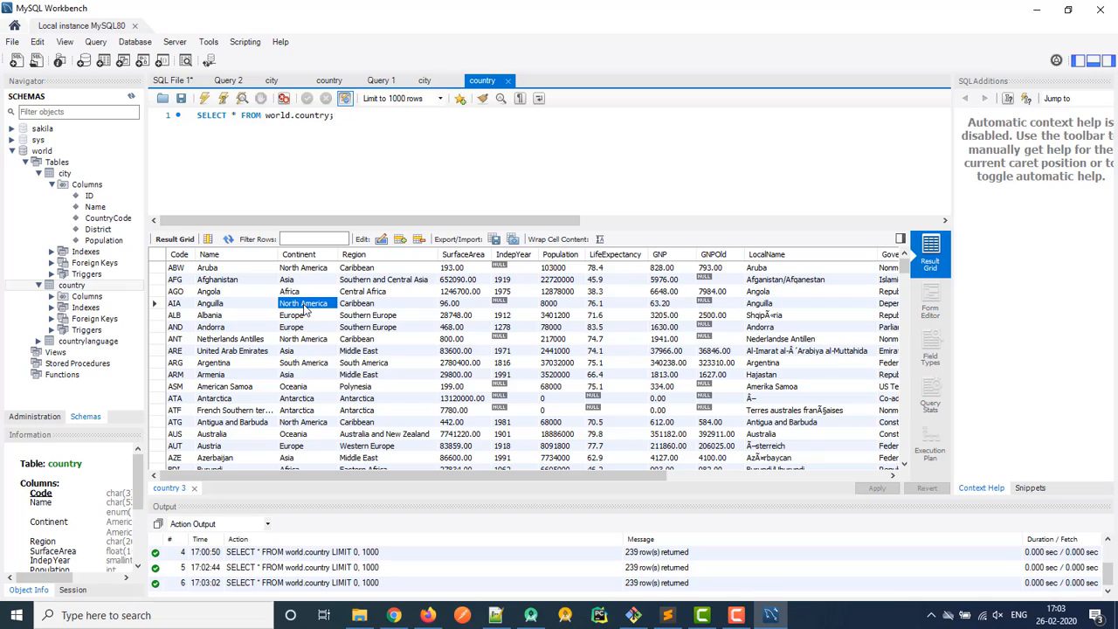
click(384, 184)
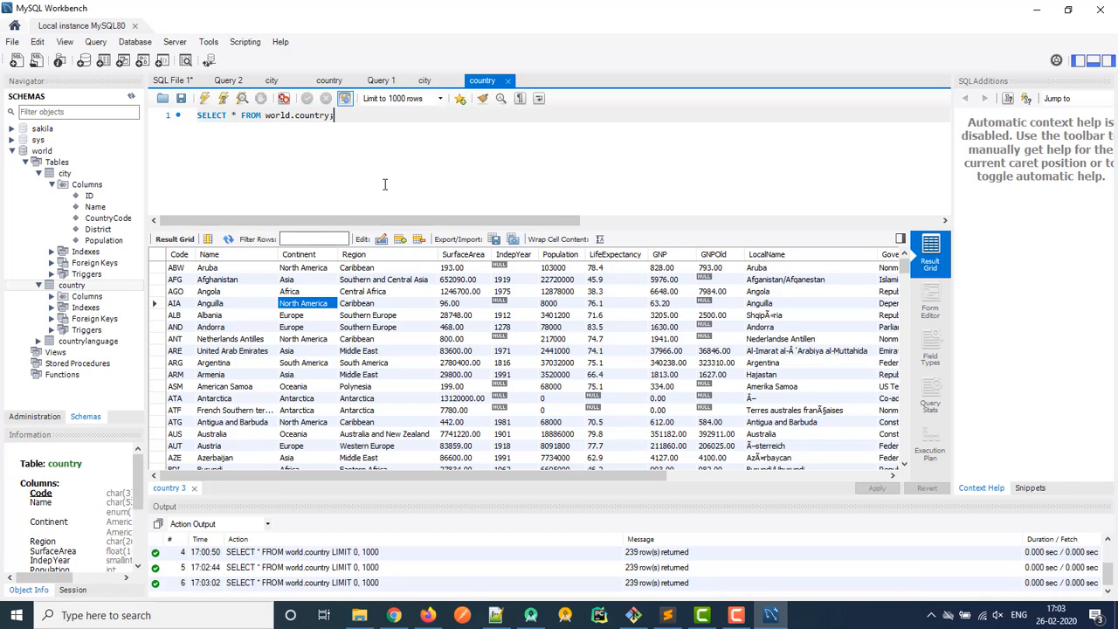